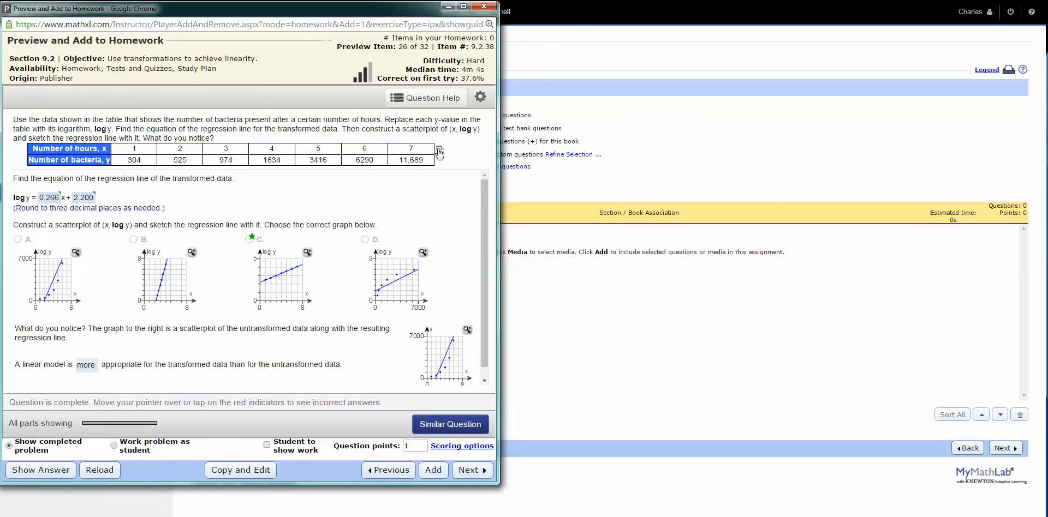
Open the bacteria data table in StatCrunch, check the hour 7 bacteria value, and place the data window beside the question
{"action": "left_click", "coordinate": [439, 151]}
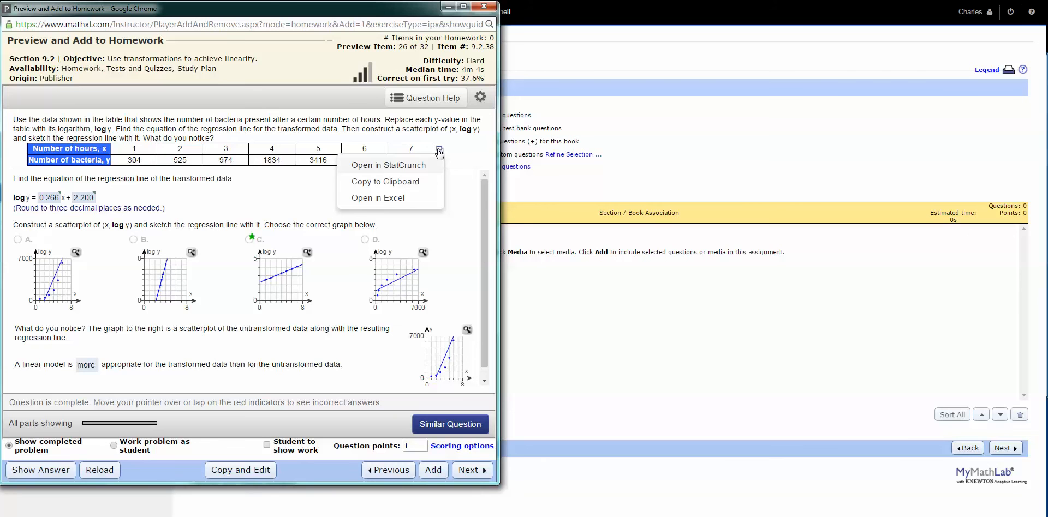
{"action": "left_click", "coordinate": [428, 166]}
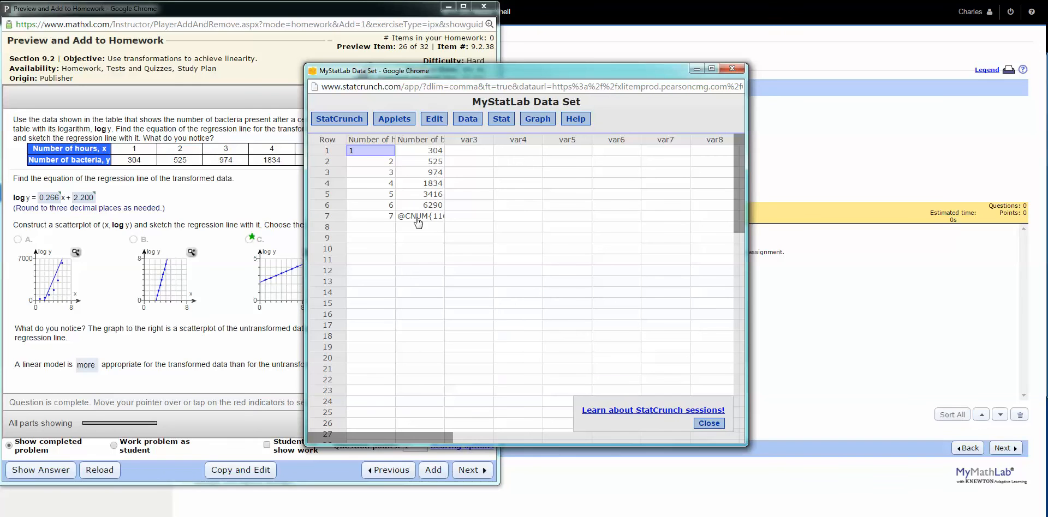
{"action": "left_click", "coordinate": [418, 217]}
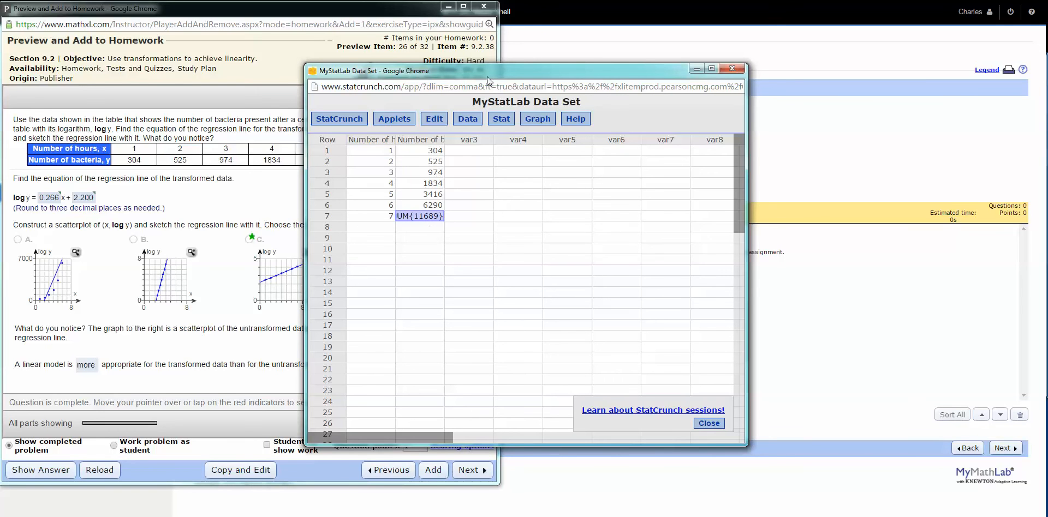
{"action": "left_click_drag", "start_coordinate": [494, 75], "coordinate": [703, 63]}
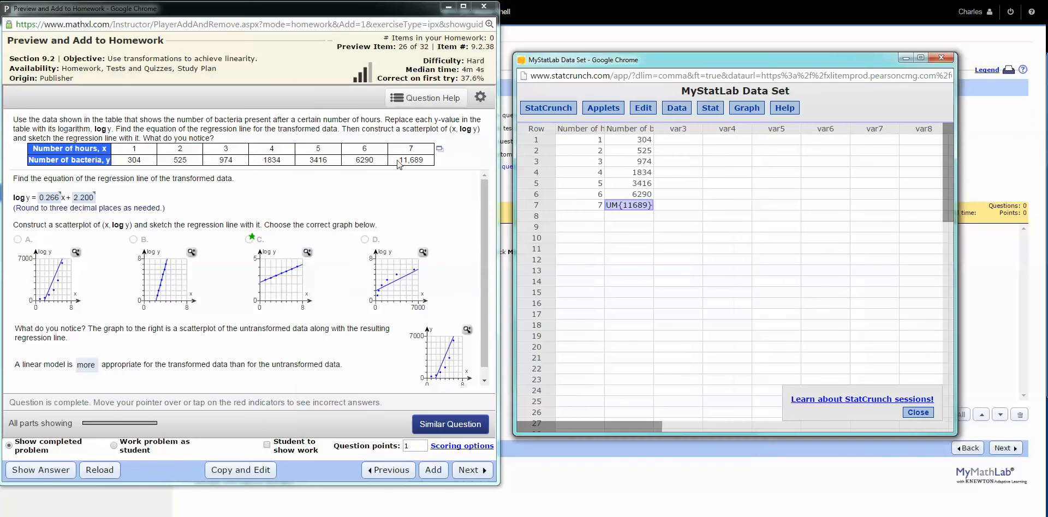
Open the bacteria table in Excel and check how the bacteria value for hour 7 was exported
{"action": "left_click", "coordinate": [440, 149]}
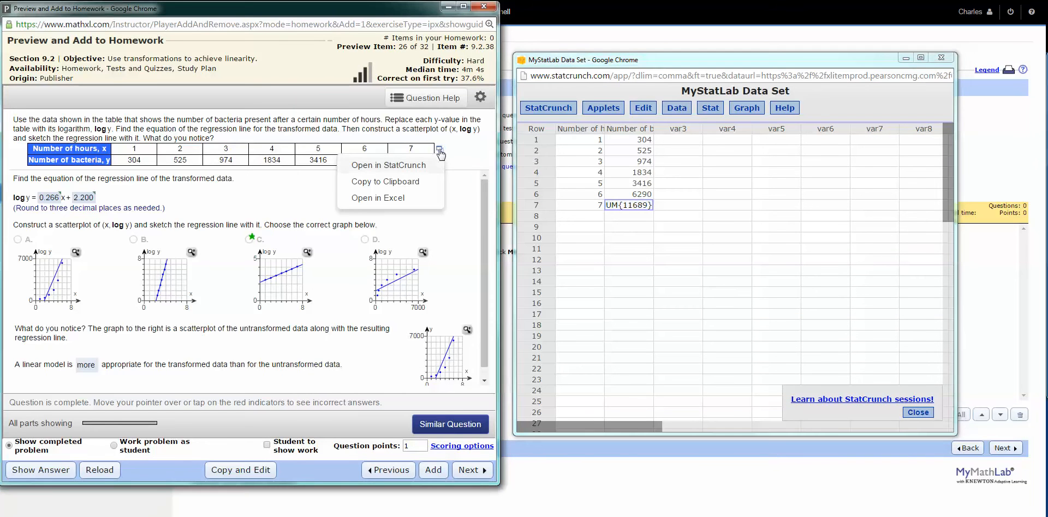
{"action": "left_click", "coordinate": [407, 198]}
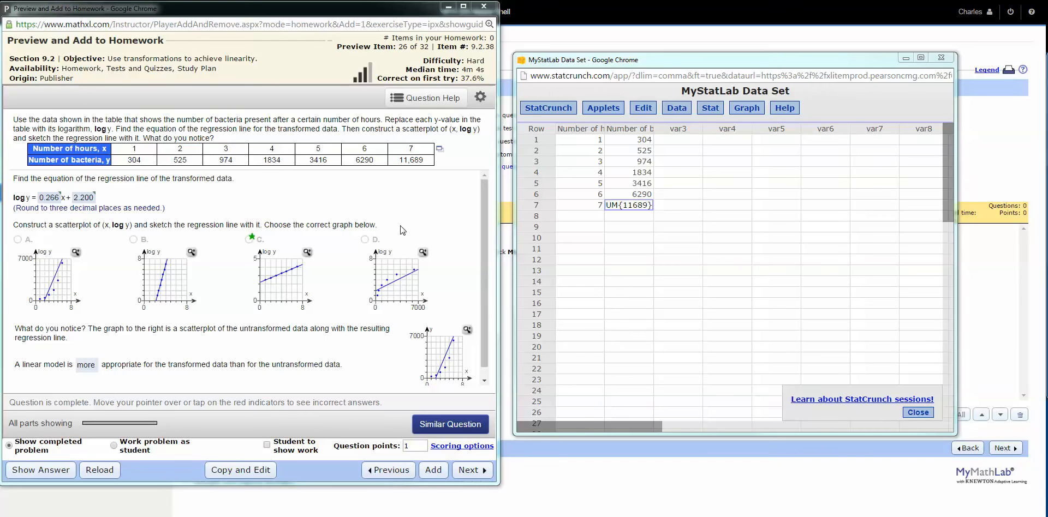
{"action": "left_click", "coordinate": [434, 293]}
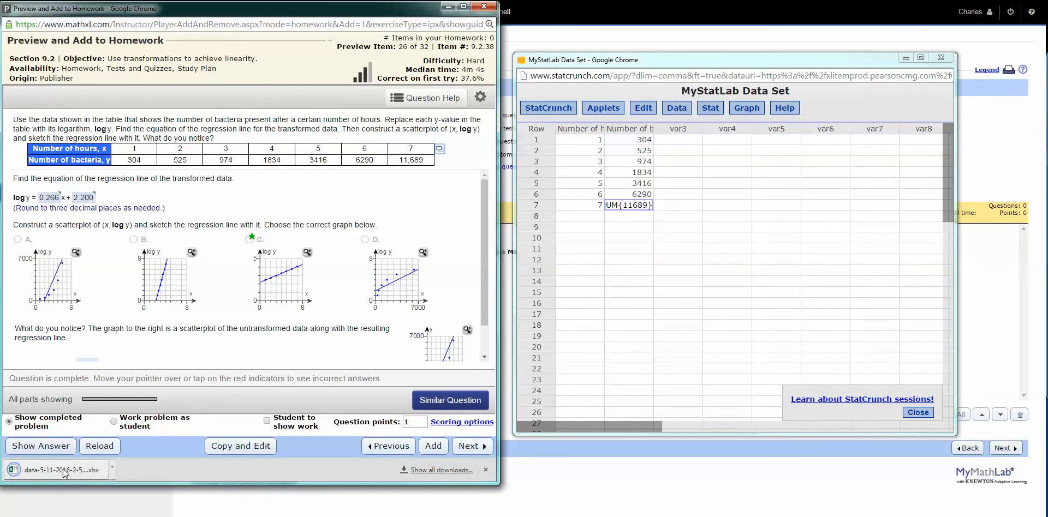
{"action": "left_click", "coordinate": [65, 472]}
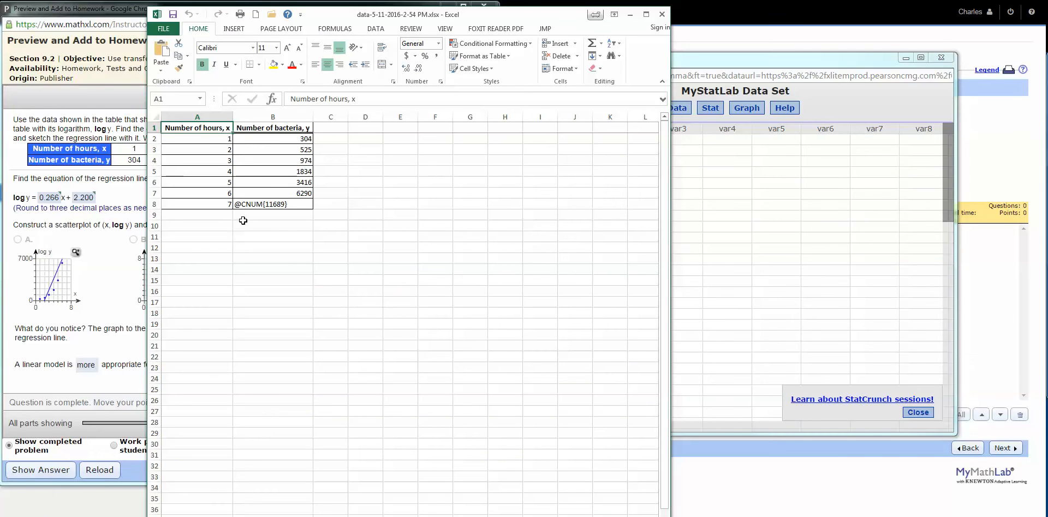
{"action": "left_click", "coordinate": [301, 208]}
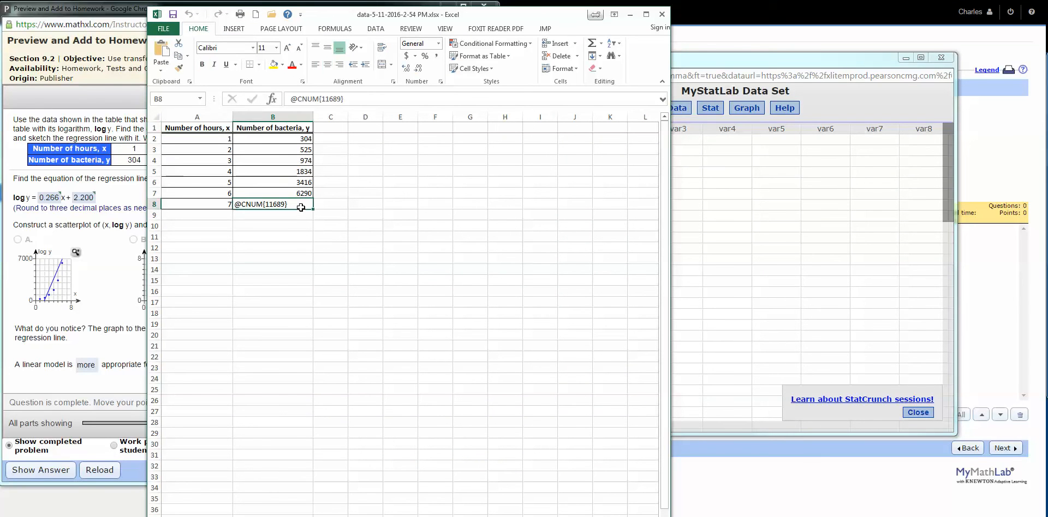
{"action": "left_click", "coordinate": [629, 15]}
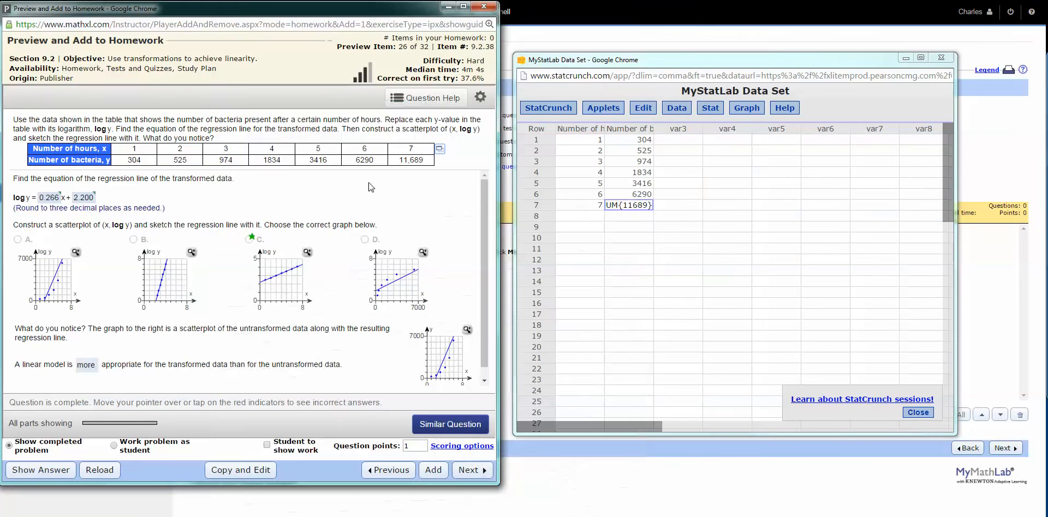
Preview the bacteria table's copyable text with semicolon, space, tab and comma delimiters
{"action": "left_click", "coordinate": [439, 151]}
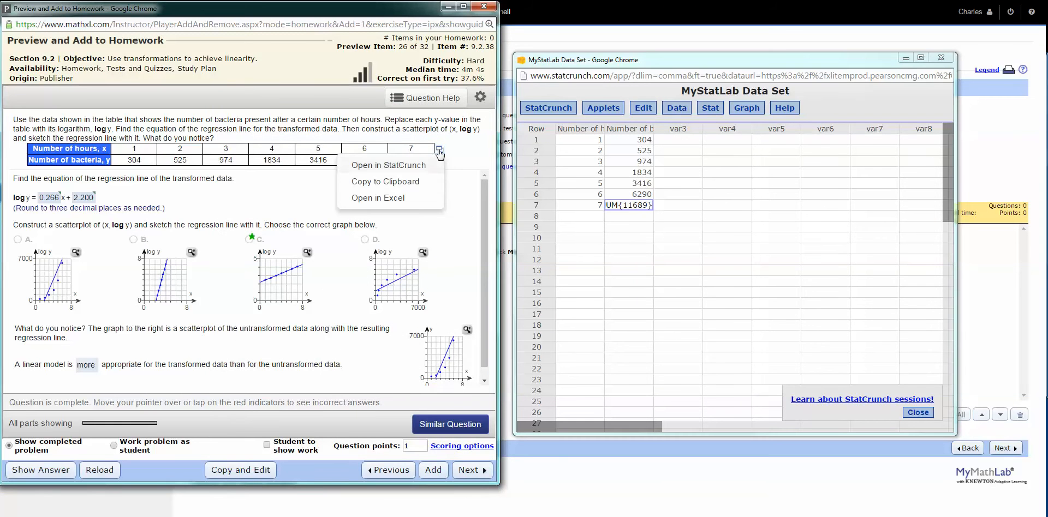
{"action": "left_click", "coordinate": [420, 183]}
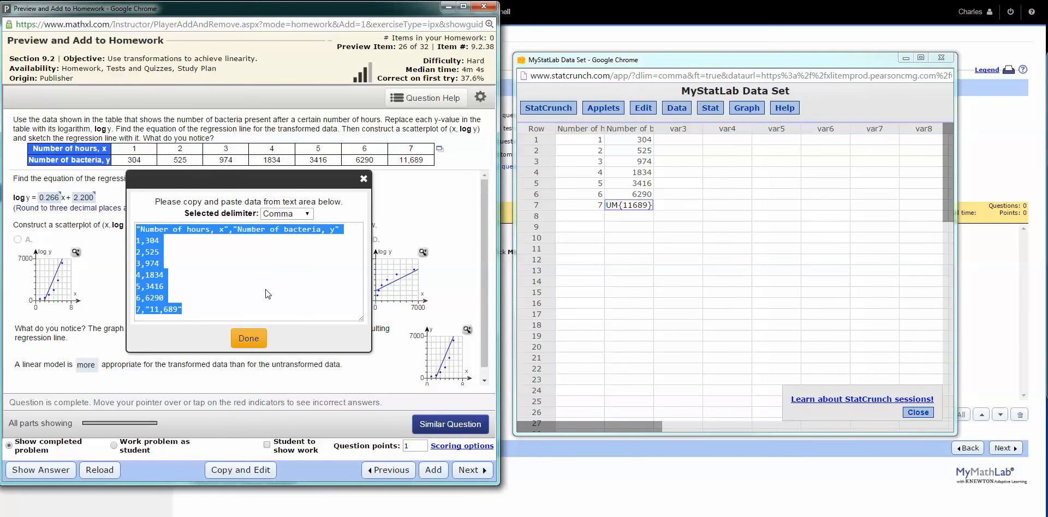
{"action": "left_click", "coordinate": [309, 214]}
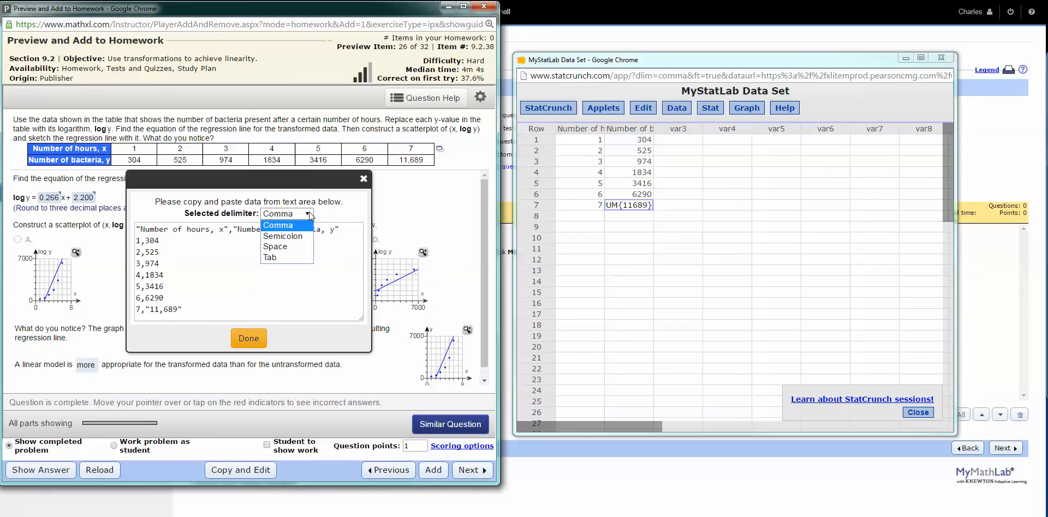
{"action": "left_click", "coordinate": [288, 236]}
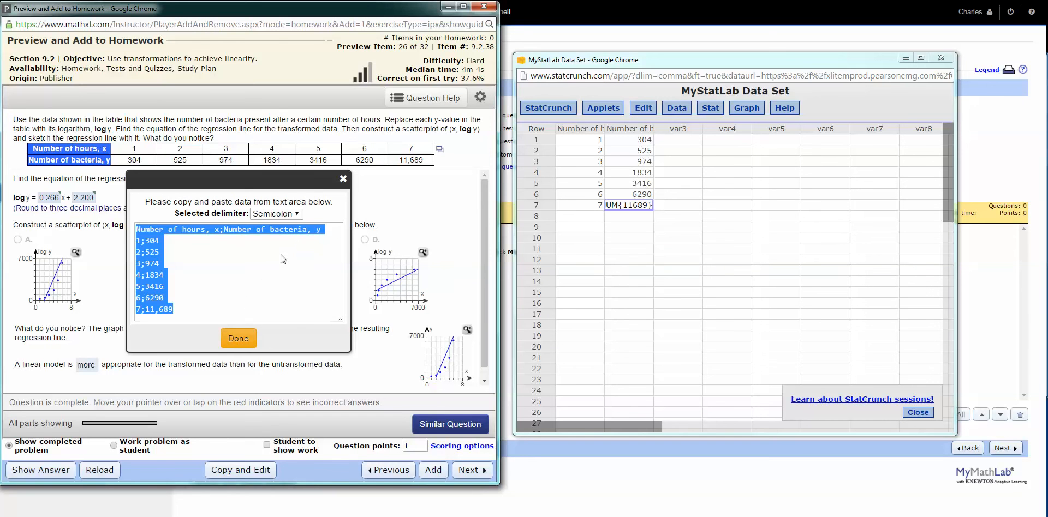
{"action": "left_click", "coordinate": [298, 213]}
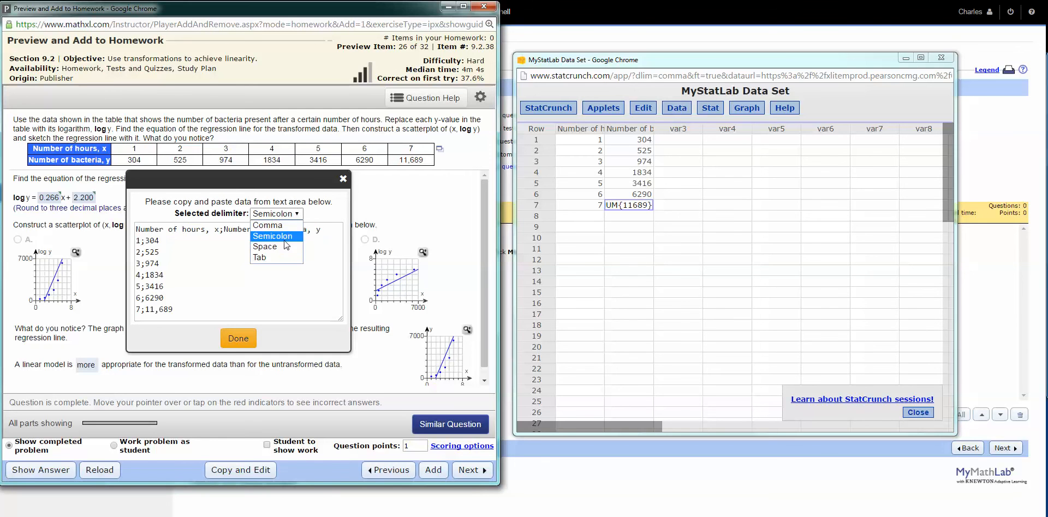
{"action": "left_click", "coordinate": [285, 248]}
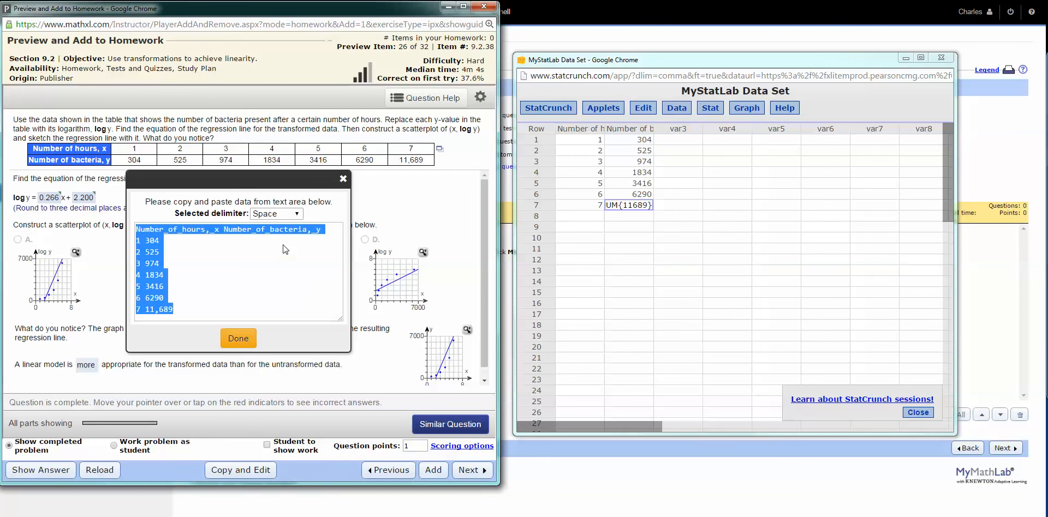
{"action": "left_click", "coordinate": [299, 213]}
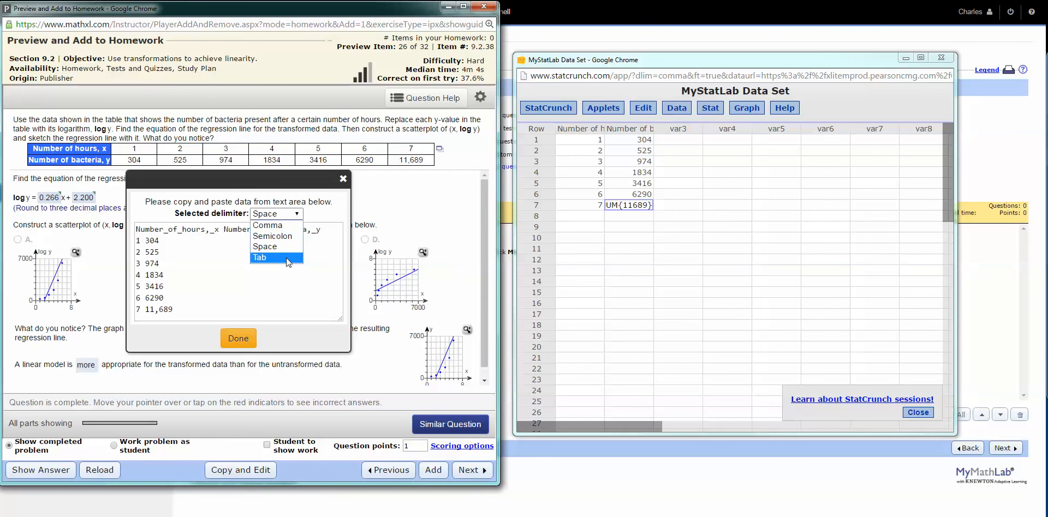
{"action": "left_click", "coordinate": [287, 260]}
{"action": "left_click", "coordinate": [311, 215]}
{"action": "left_click", "coordinate": [293, 227]}
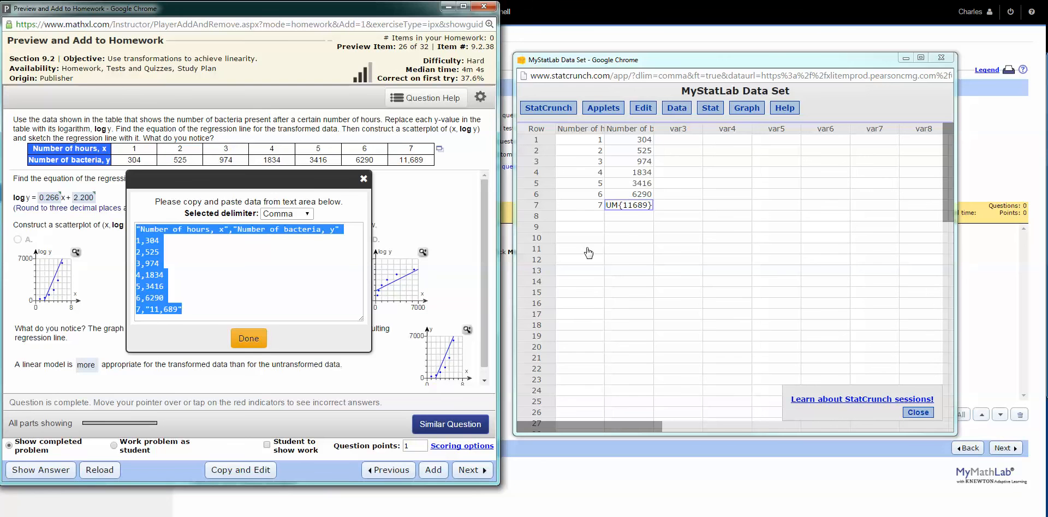
{"action": "left_click", "coordinate": [249, 339]}
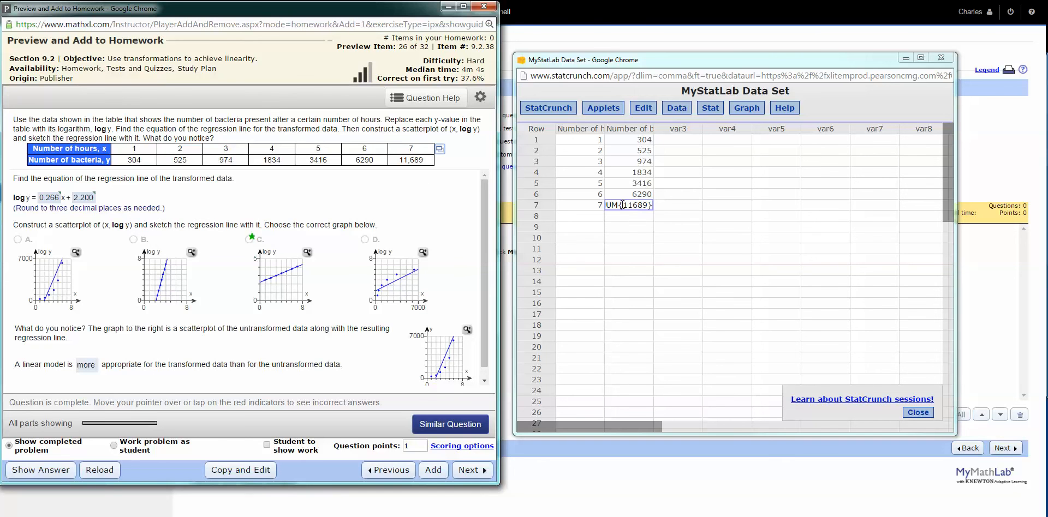
Correct the bacteria value in row 7 of the StatCrunch data set to the plain number 11689
{"action": "left_click", "coordinate": [600, 205]}
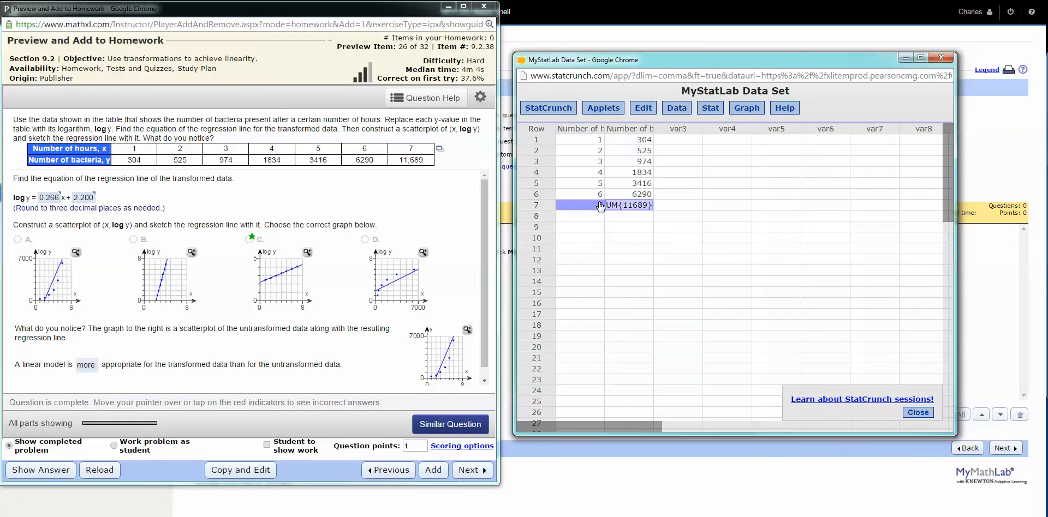
{"action": "type", "text": "7"}
{"action": "left_click", "coordinate": [623, 207]}
{"action": "key", "text": "BackSpace"}
{"action": "key", "text": "BackSpace"}
{"action": "key", "text": "BackSpace"}
{"action": "left_click", "coordinate": [646, 205]}
{"action": "key", "text": "BackSpace"}
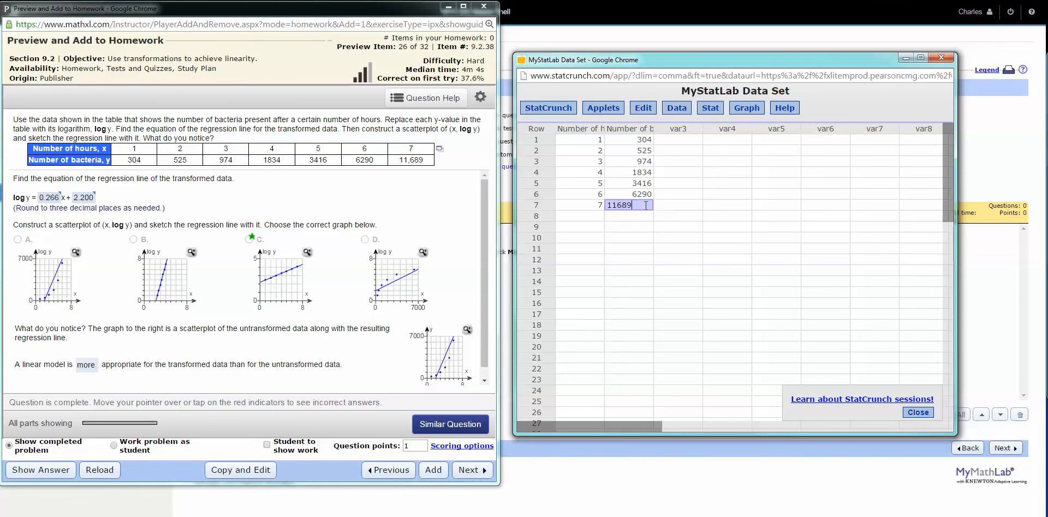
{"action": "left_click", "coordinate": [640, 281]}
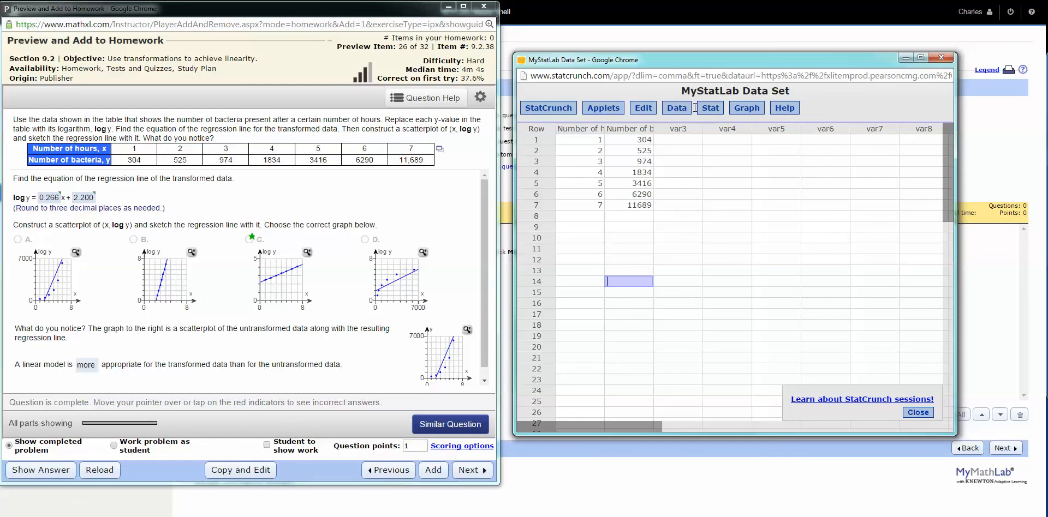
Set up a simple linear regression with Number of hours, x as X variable and Number of bacteria, y as Y variable
{"action": "left_click", "coordinate": [713, 109]}
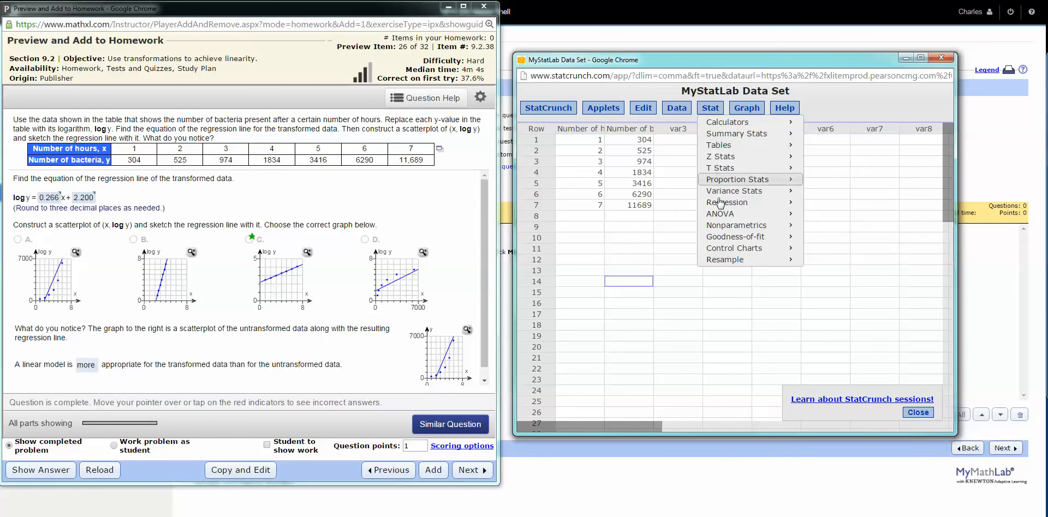
{"action": "mouse_move", "coordinate": [721, 209]}
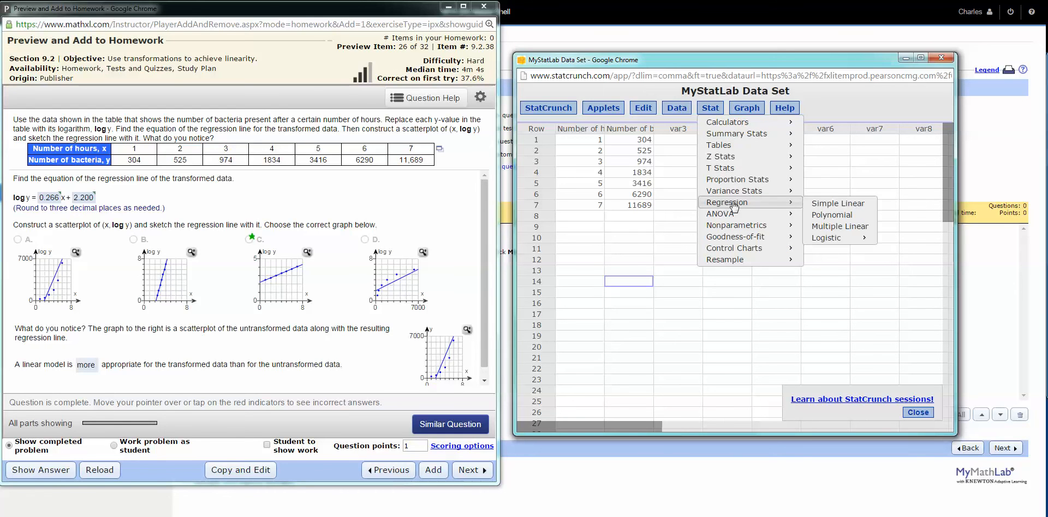
{"action": "left_click", "coordinate": [858, 208]}
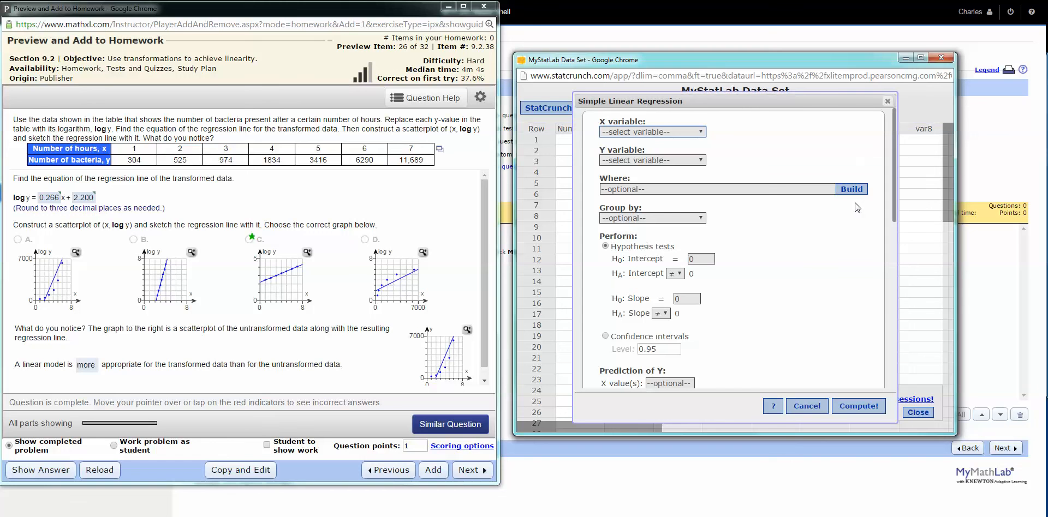
{"action": "left_click", "coordinate": [701, 132]}
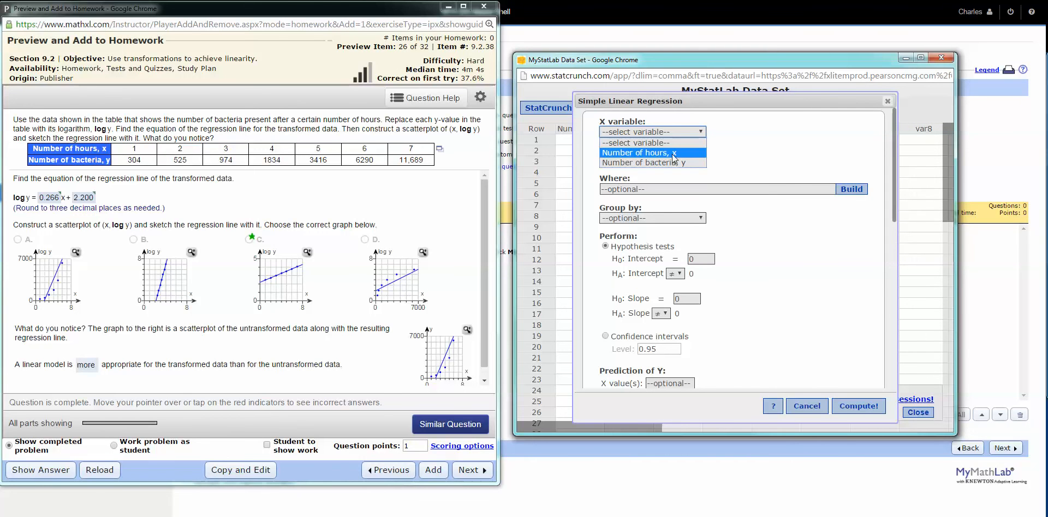
{"action": "left_click", "coordinate": [672, 154]}
{"action": "left_click", "coordinate": [696, 163]}
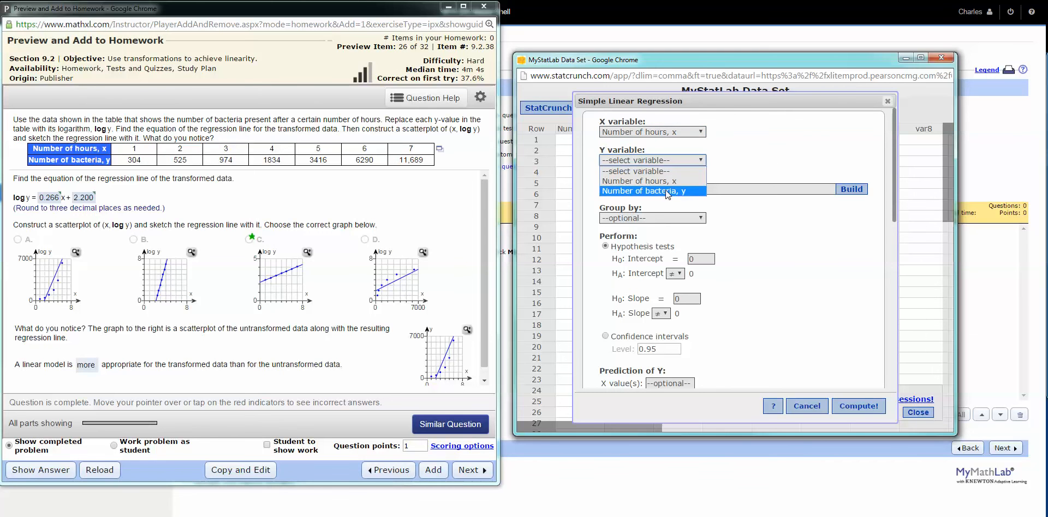
{"action": "left_click", "coordinate": [667, 191]}
Apply the natural logarithm transformation log(y) to the Y variable and compute the regression
{"action": "scroll", "coordinate": [786, 280], "scroll_direction": "down", "scroll_amount": 5}
{"action": "scroll", "coordinate": [786, 279], "scroll_direction": "down", "scroll_amount": 2}
{"action": "scroll", "coordinate": [785, 279], "scroll_direction": "up", "scroll_amount": 3}
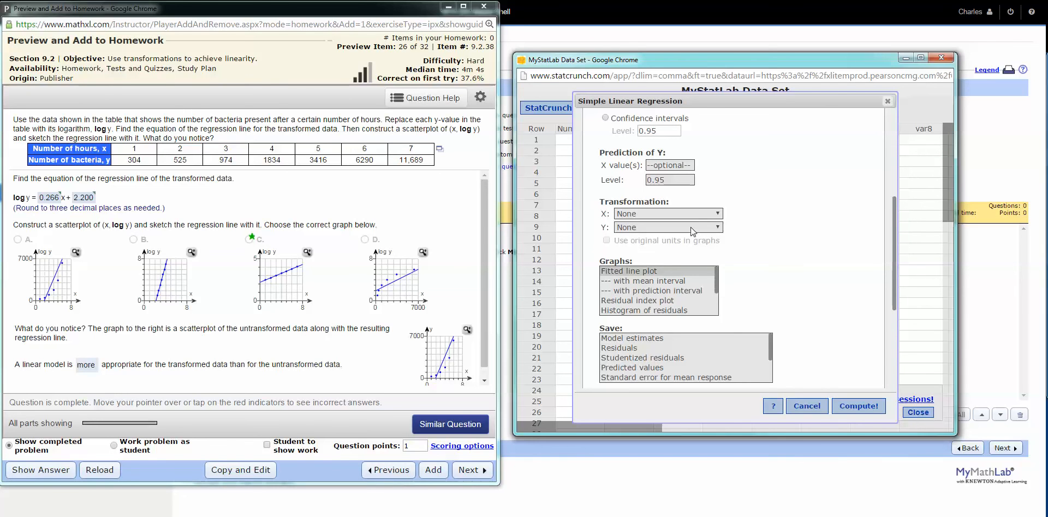
{"action": "left_click", "coordinate": [718, 227]}
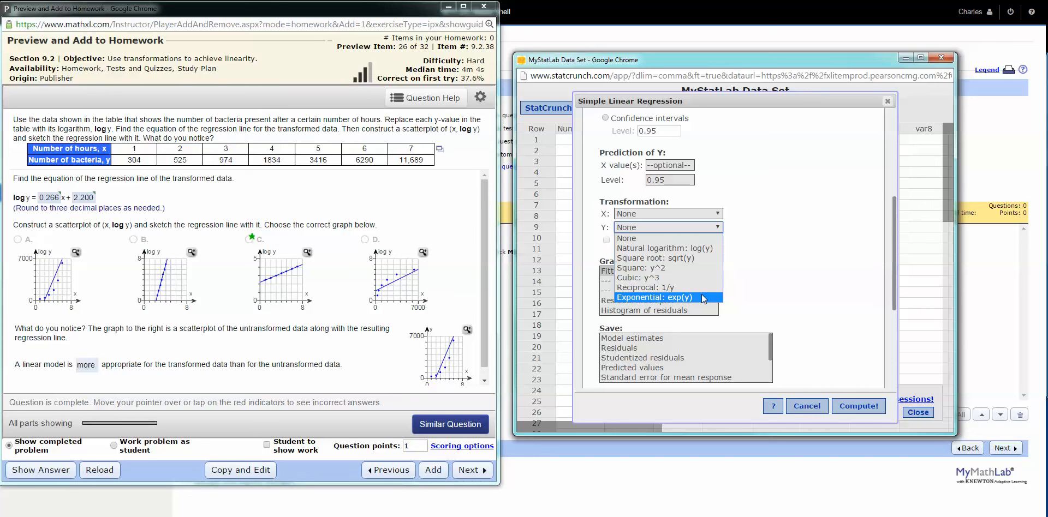
{"action": "left_click", "coordinate": [685, 248]}
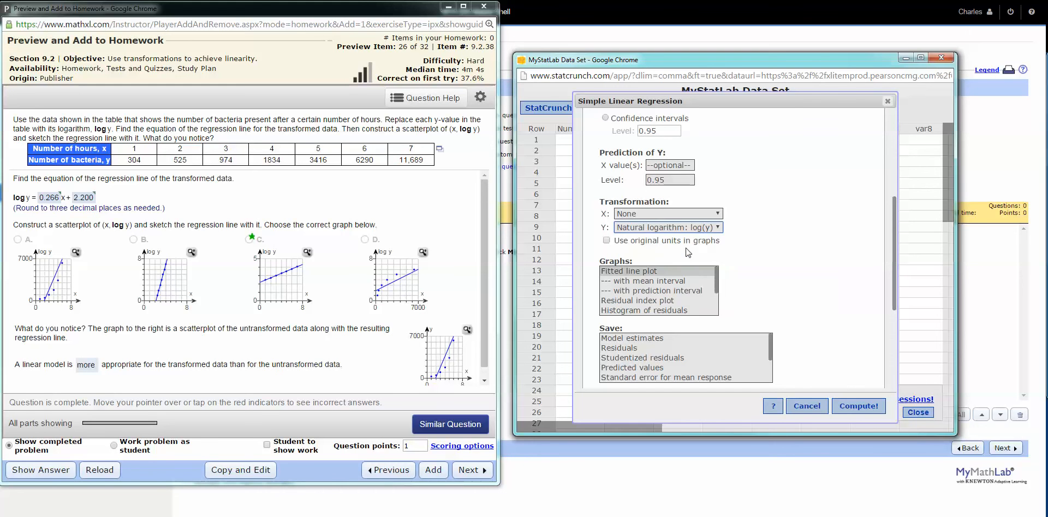
{"action": "left_click", "coordinate": [867, 406]}
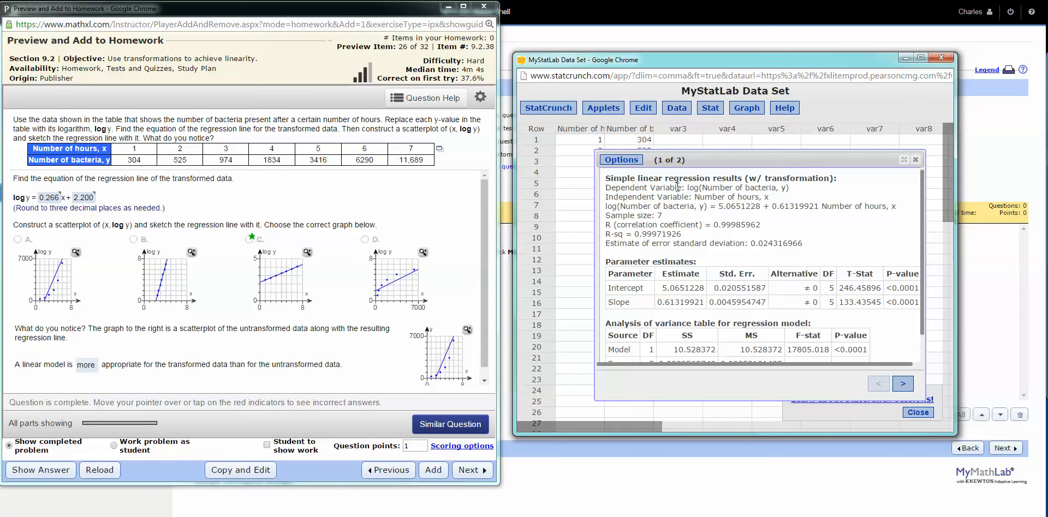
Examine the fitted equation's slope and intercept in the regression results and compare them with the question's answer
{"action": "left_click_drag", "start_coordinate": [604, 206], "coordinate": [899, 211]}
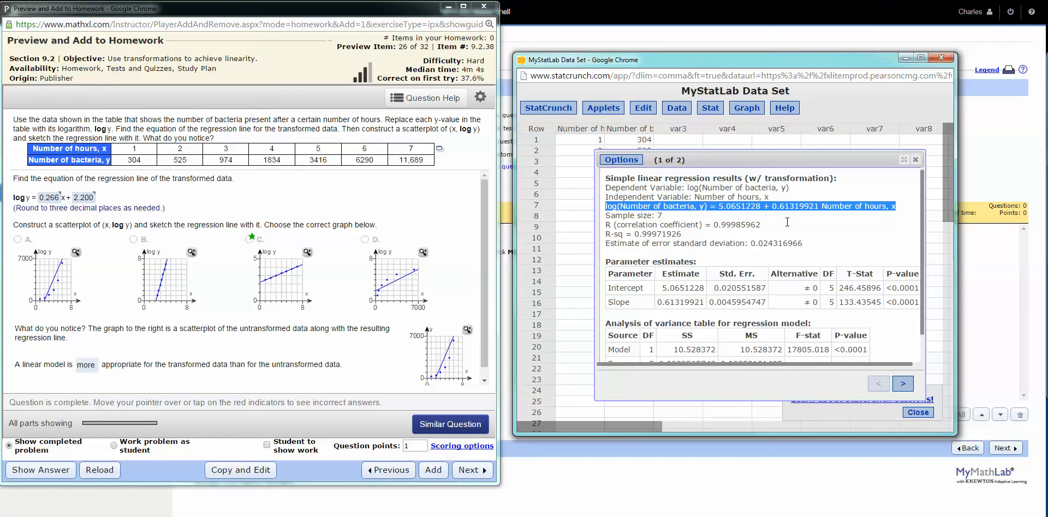
{"action": "left_click_drag", "start_coordinate": [770, 207], "coordinate": [822, 208]}
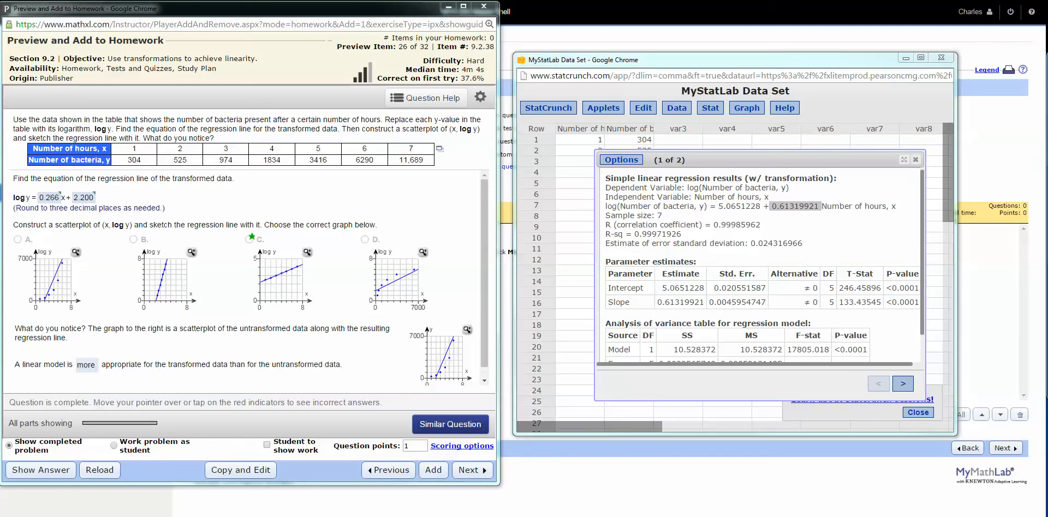
{"action": "mouse_move", "coordinate": [7, 209]}
{"action": "left_mouse_down"}
{"action": "mouse_move", "coordinate": [113, 212]}
{"action": "mouse_move", "coordinate": [110, 185]}
{"action": "mouse_move", "coordinate": [34, 180]}
{"action": "mouse_move", "coordinate": [5, 217]}
{"action": "left_mouse_up"}
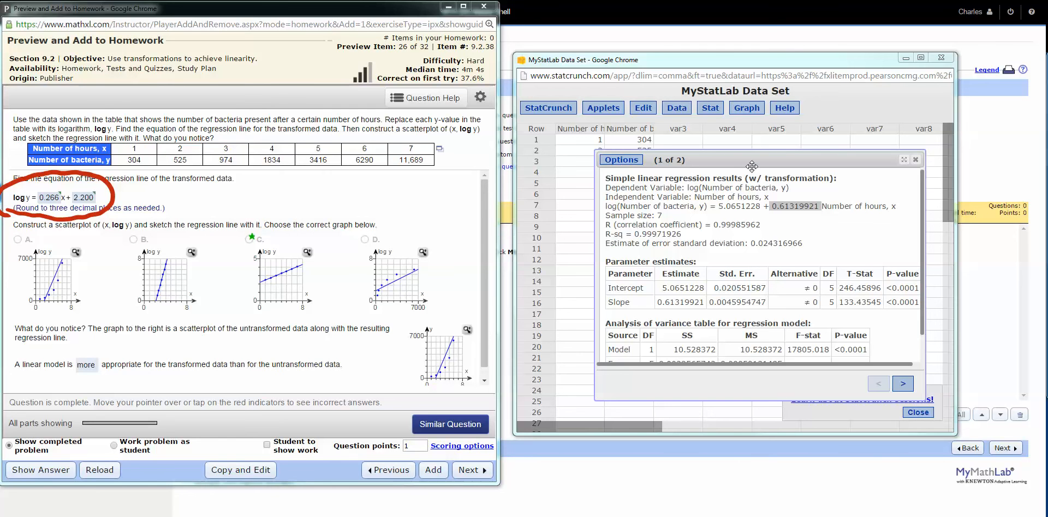
{"action": "left_click_drag", "start_coordinate": [760, 207], "coordinate": [718, 211]}
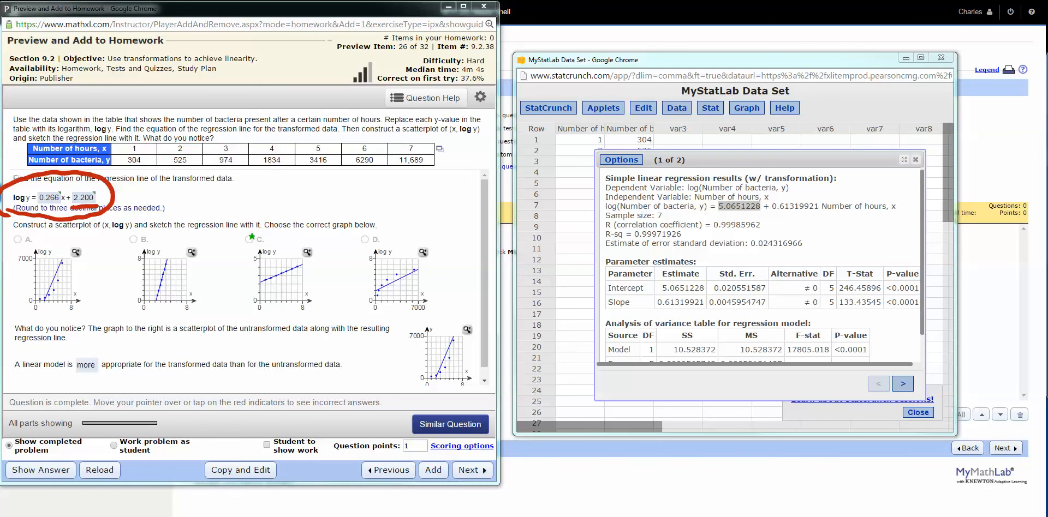
Build the compute expression log10("Number of bacteria, y") for a new column in the StatCrunch data set
{"action": "left_click", "coordinate": [915, 159]}
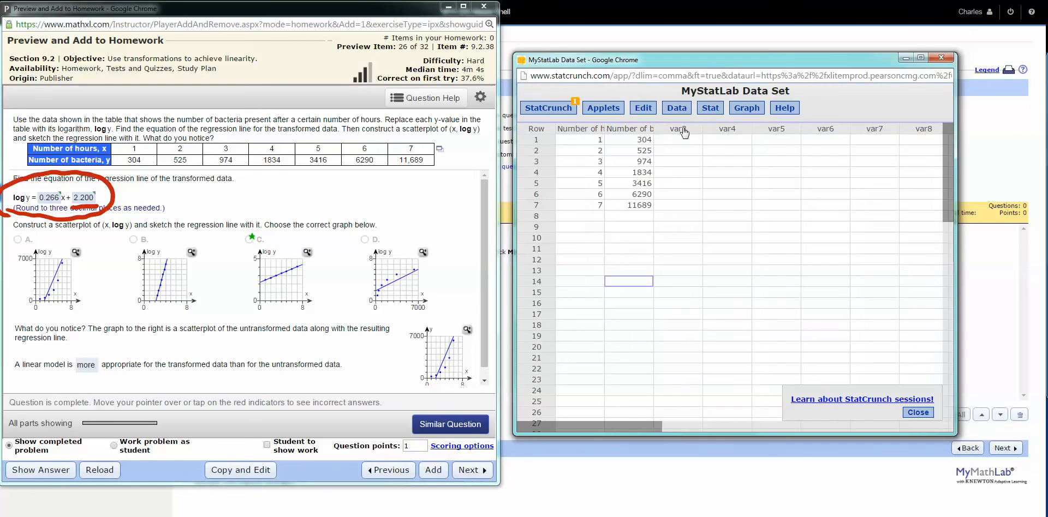
{"action": "left_click", "coordinate": [676, 112]}
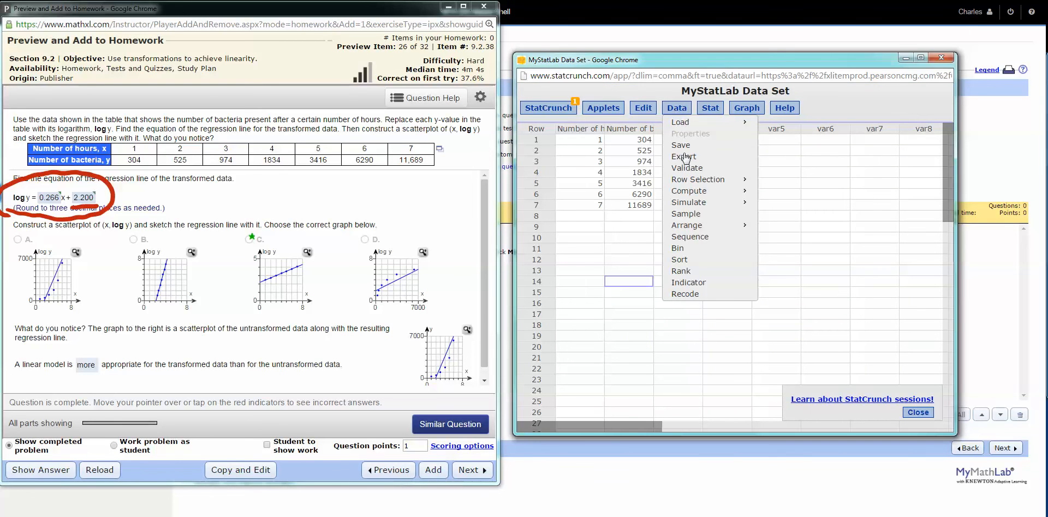
{"action": "mouse_move", "coordinate": [736, 195]}
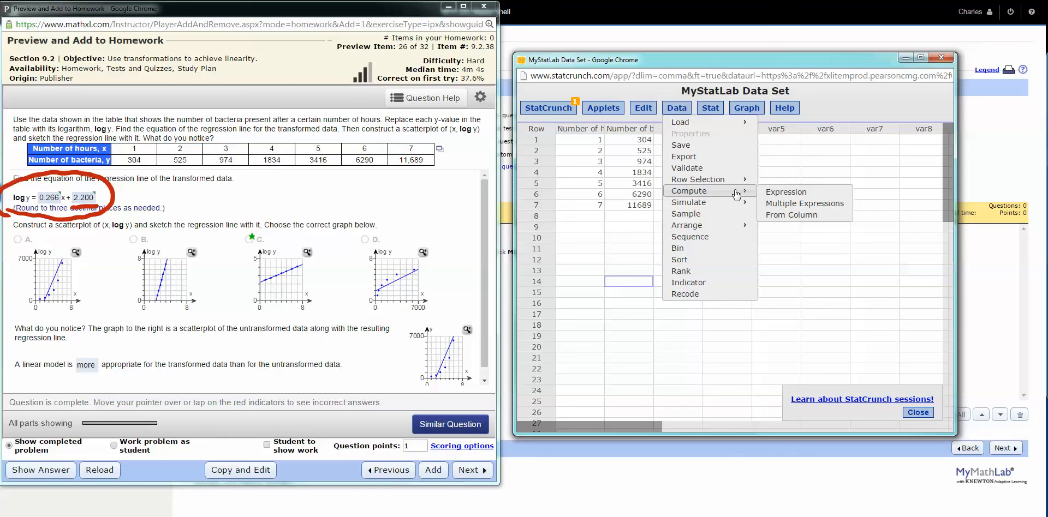
{"action": "left_click", "coordinate": [782, 197]}
{"action": "left_click", "coordinate": [847, 257]}
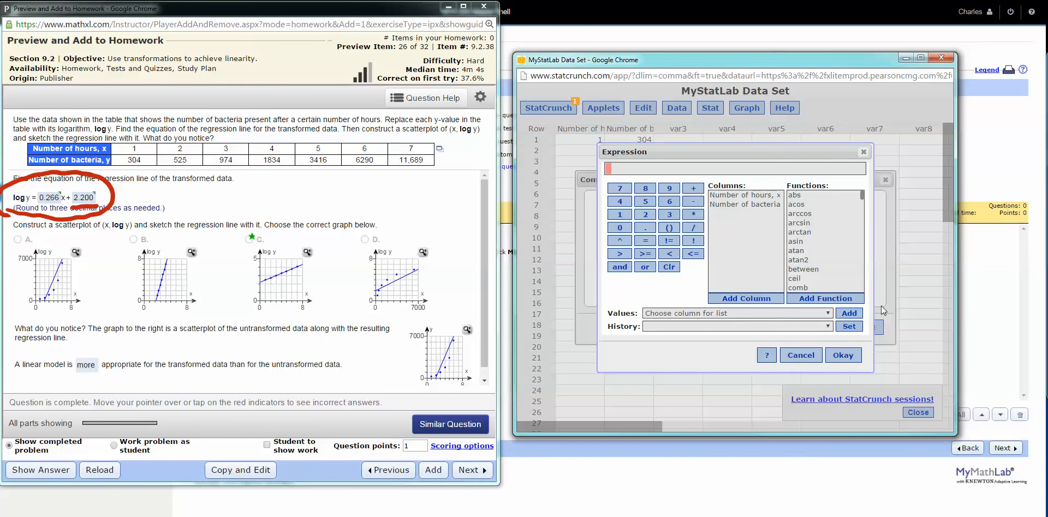
{"action": "left_click_drag", "start_coordinate": [862, 196], "coordinate": [860, 234]}
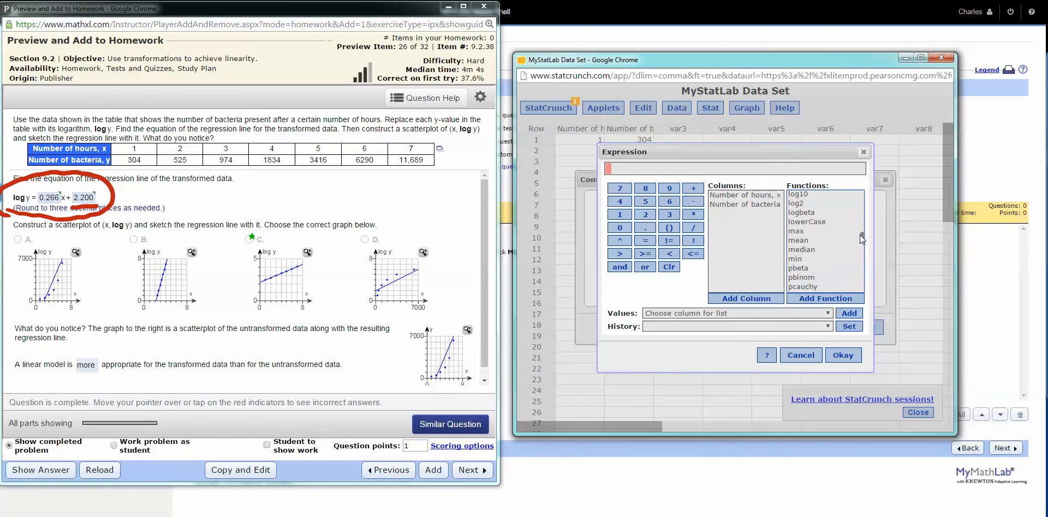
{"action": "left_click", "coordinate": [803, 196]}
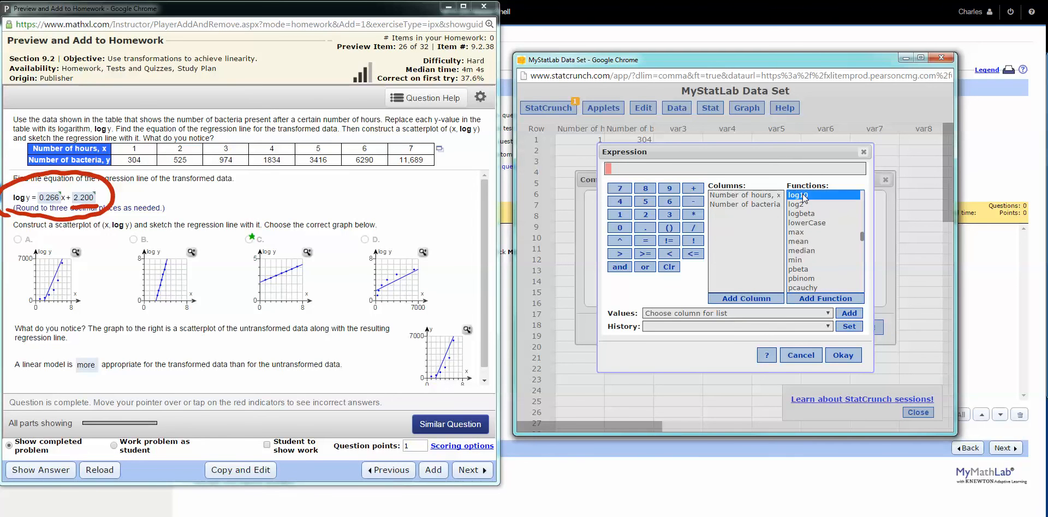
{"action": "double_click", "coordinate": [803, 196]}
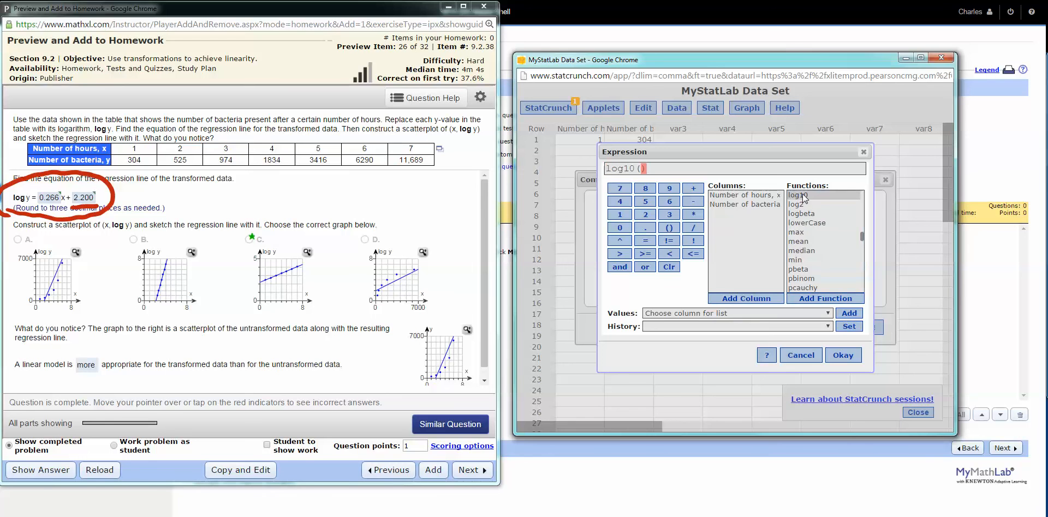
{"action": "left_click", "coordinate": [757, 208]}
{"action": "double_click", "coordinate": [757, 206]}
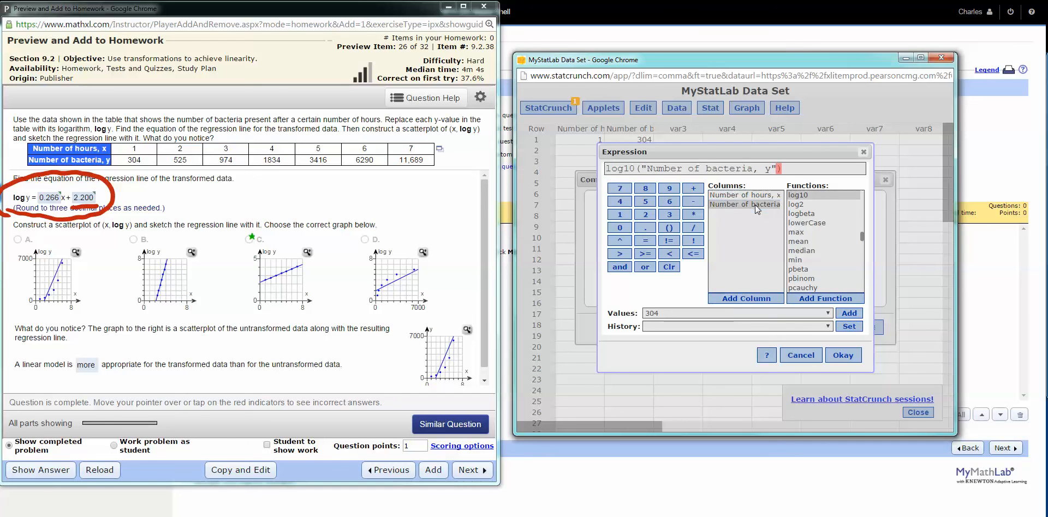
{"action": "left_click", "coordinate": [843, 357]}
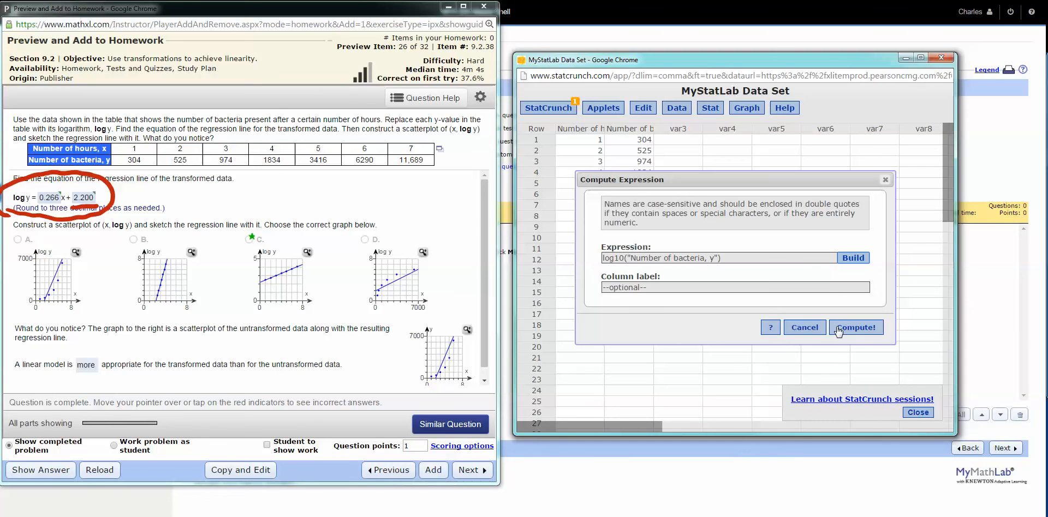
Label the new column Log10(y) and compute it from the log10 expression
{"action": "left_click", "coordinate": [674, 287]}
{"action": "type", "text": "Lo"}
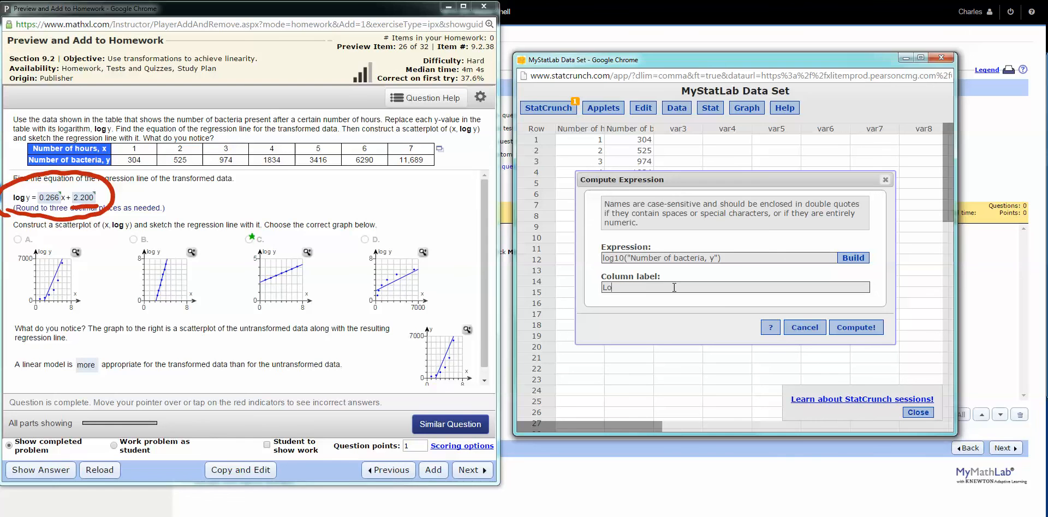
{"action": "type", "text": "g10(y)"}
{"action": "left_click", "coordinate": [847, 330]}
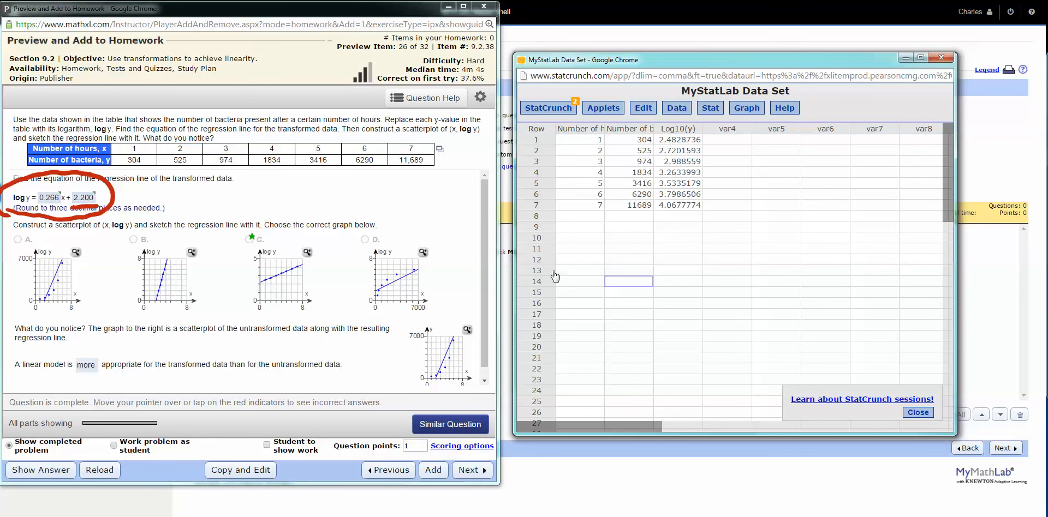
Compute a simple linear regression with Number of hours, x as X variable and Log10(y) as Y variable
{"action": "left_click", "coordinate": [707, 113]}
{"action": "mouse_move", "coordinate": [736, 203]}
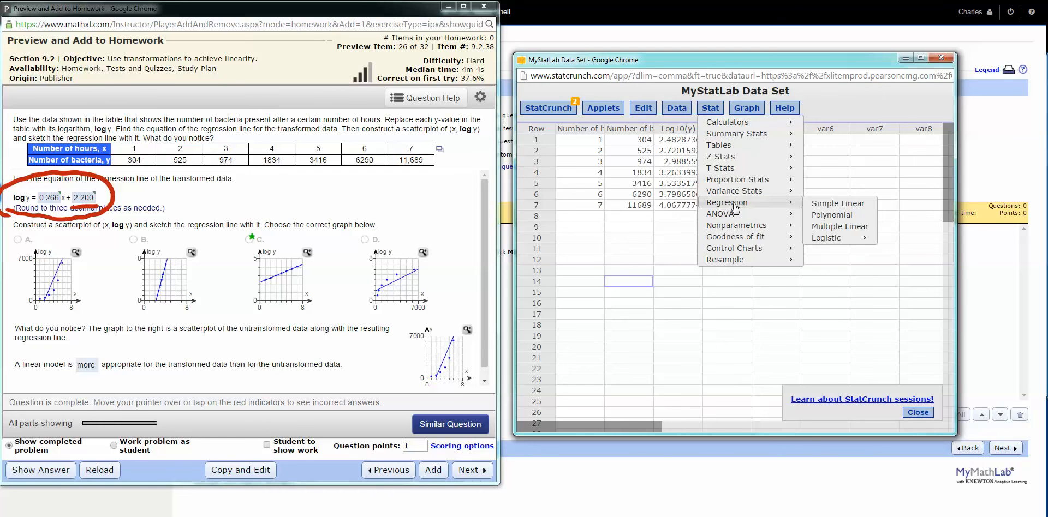
{"action": "left_click", "coordinate": [835, 205]}
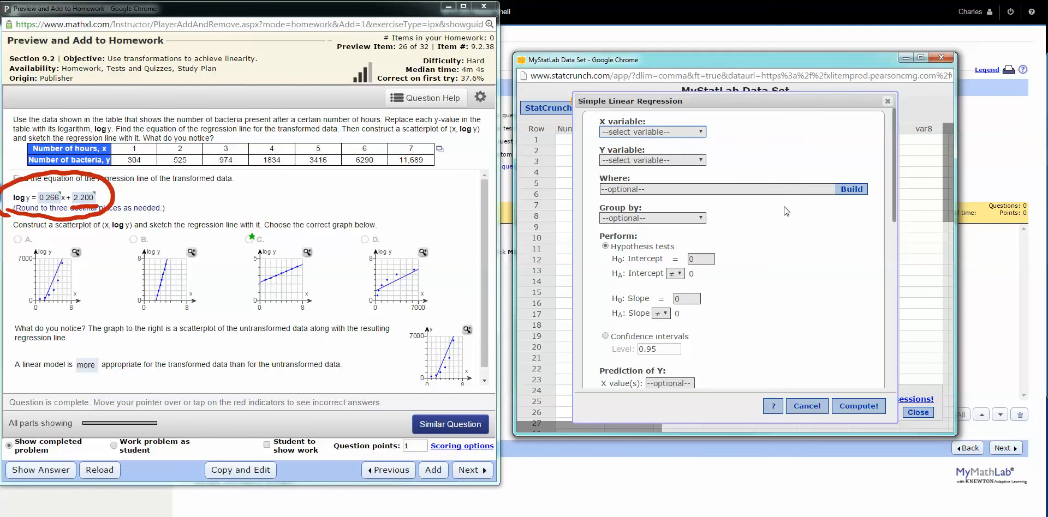
{"action": "left_click", "coordinate": [695, 139]}
{"action": "left_click", "coordinate": [673, 153]}
{"action": "left_click", "coordinate": [678, 162]}
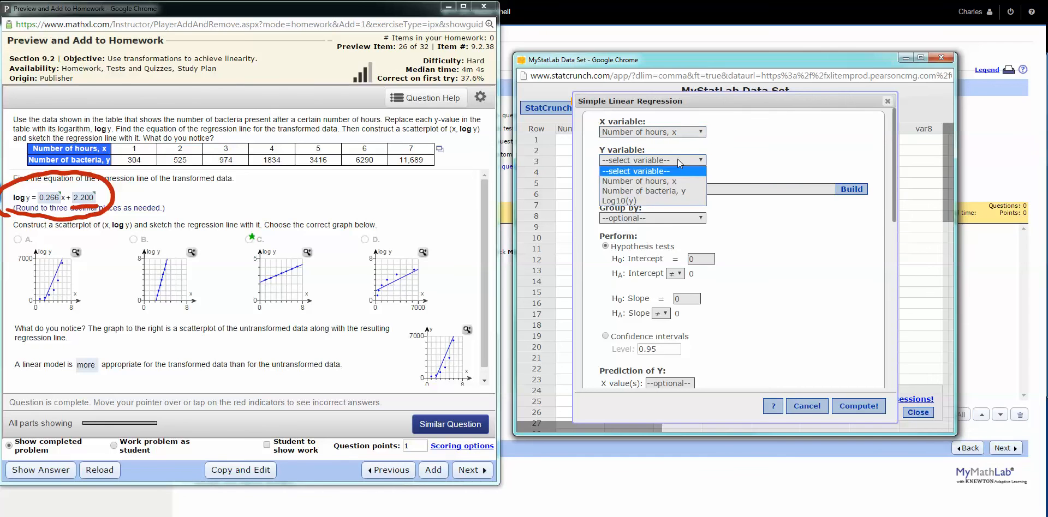
{"action": "left_click", "coordinate": [644, 202]}
{"action": "left_click", "coordinate": [858, 409]}
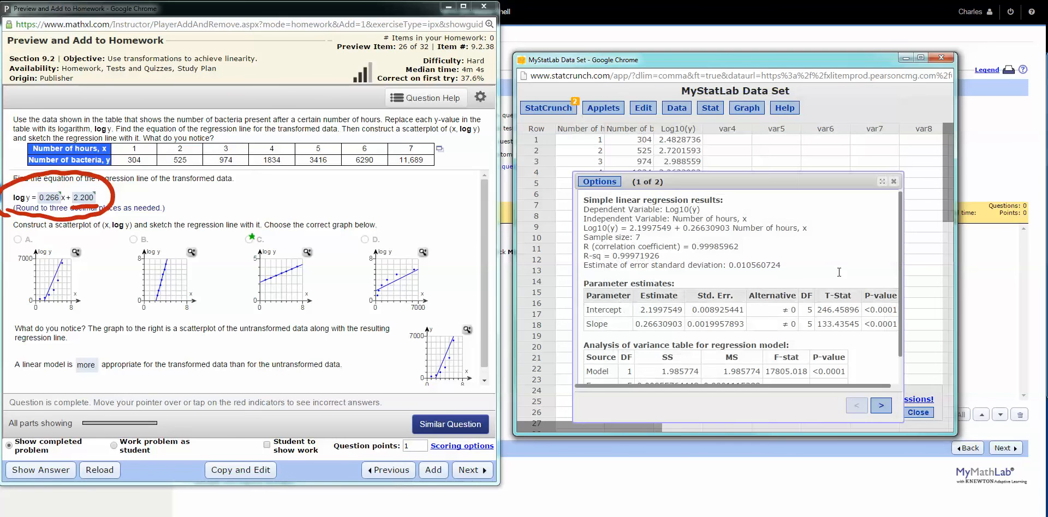
Compare the slope and intercept of the Log10(y) regression equation with the question's answer, and close the results
{"action": "left_click_drag", "start_coordinate": [681, 228], "coordinate": [733, 229]}
{"action": "left_click", "coordinate": [671, 228]}
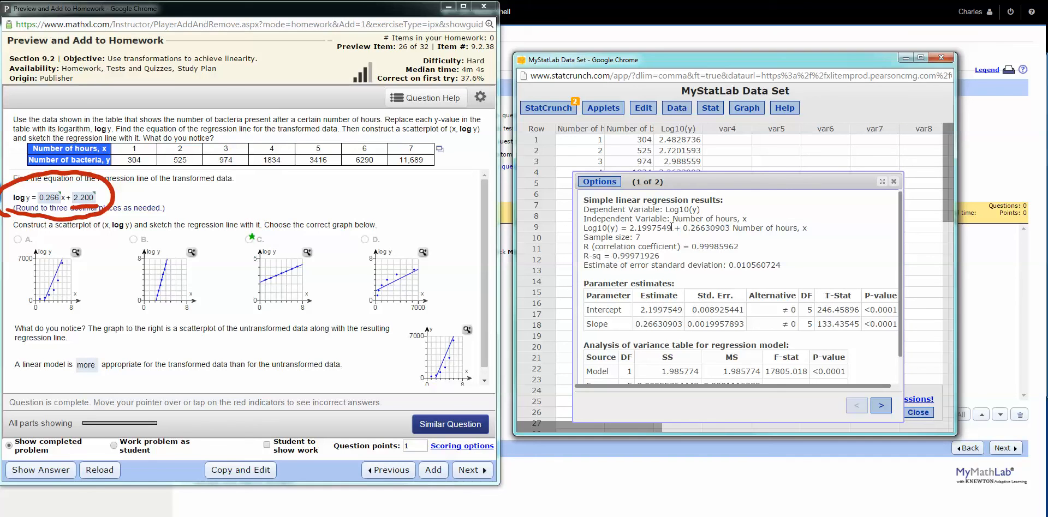
{"action": "left_click_drag", "start_coordinate": [670, 228], "coordinate": [629, 226]}
{"action": "left_click", "coordinate": [894, 181]}
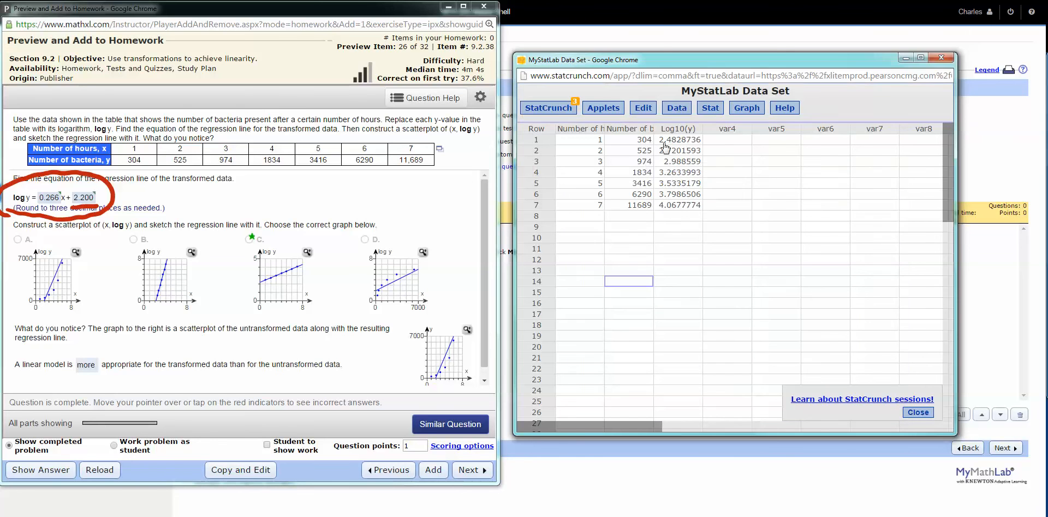
Examine the X and Y transformation options for a simple linear regression of Number of bacteria, y on Number of hours, x, without computing it
{"action": "left_click", "coordinate": [710, 109]}
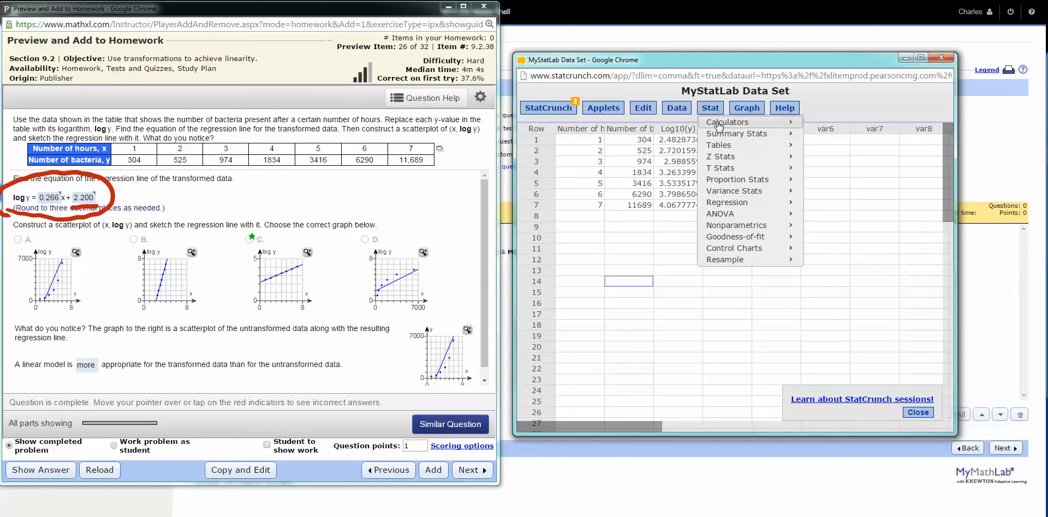
{"action": "mouse_move", "coordinate": [729, 204]}
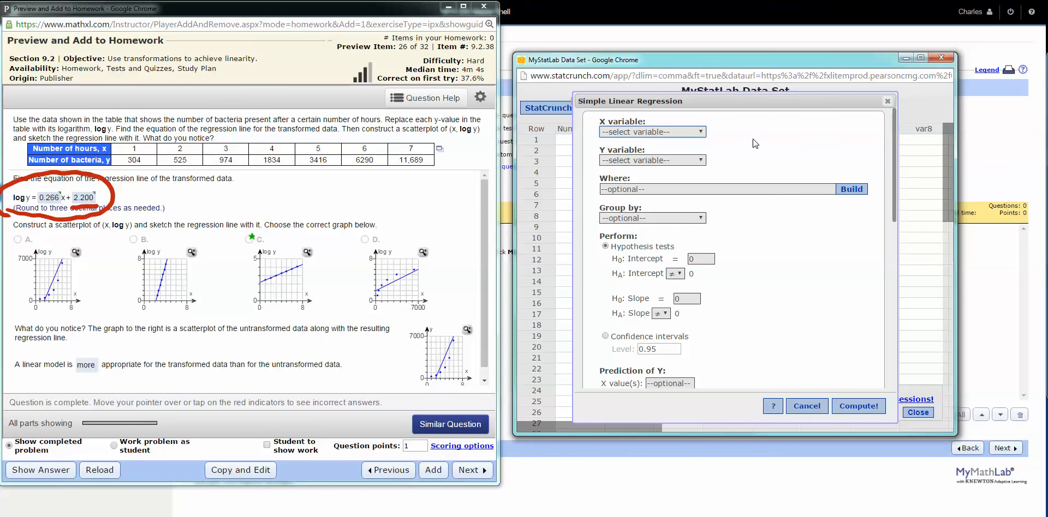
{"action": "left_click", "coordinate": [702, 132]}
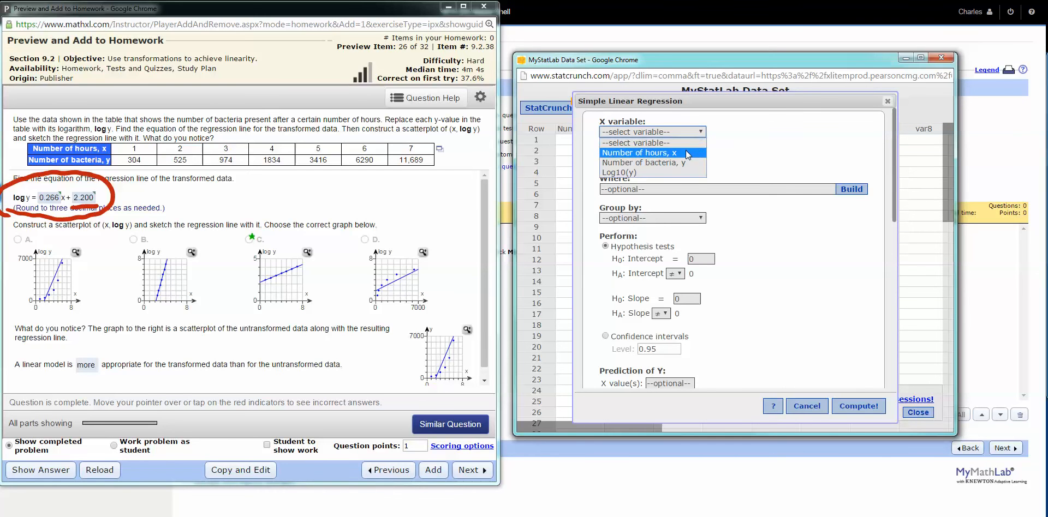
{"action": "left_click", "coordinate": [689, 150]}
{"action": "left_click", "coordinate": [699, 161]}
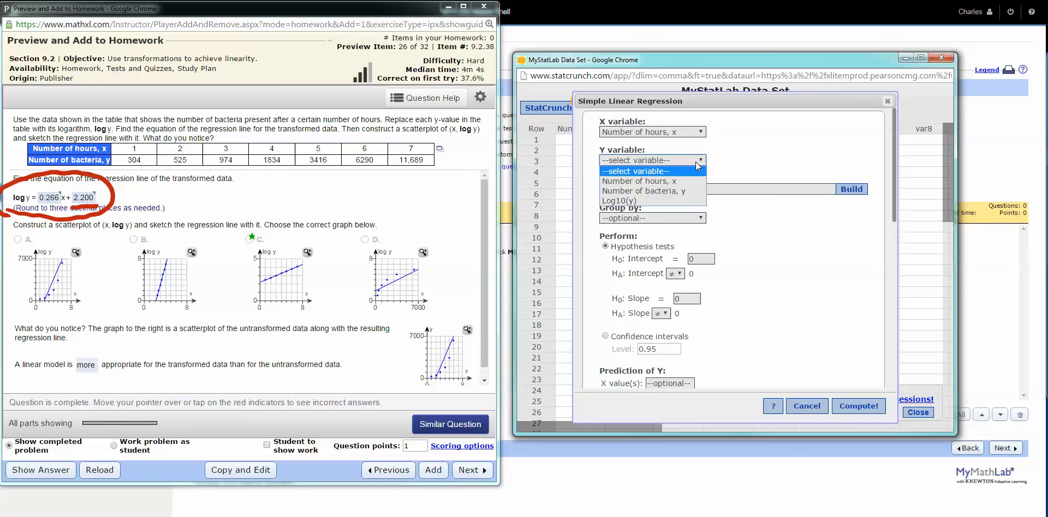
{"action": "left_click", "coordinate": [687, 191]}
{"action": "scroll", "coordinate": [770, 307], "scroll_direction": "down", "scroll_amount": 3}
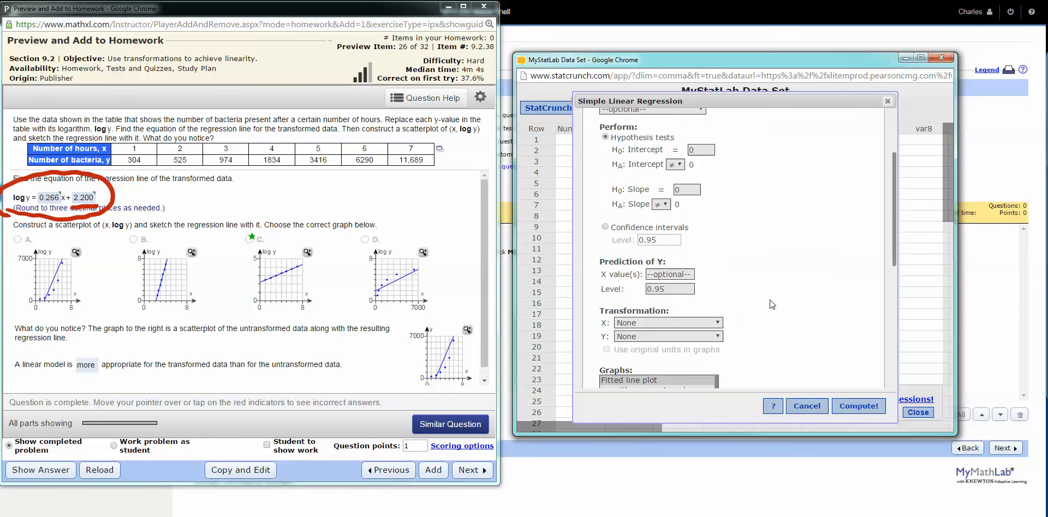
{"action": "scroll", "coordinate": [739, 299], "scroll_direction": "down", "scroll_amount": 1}
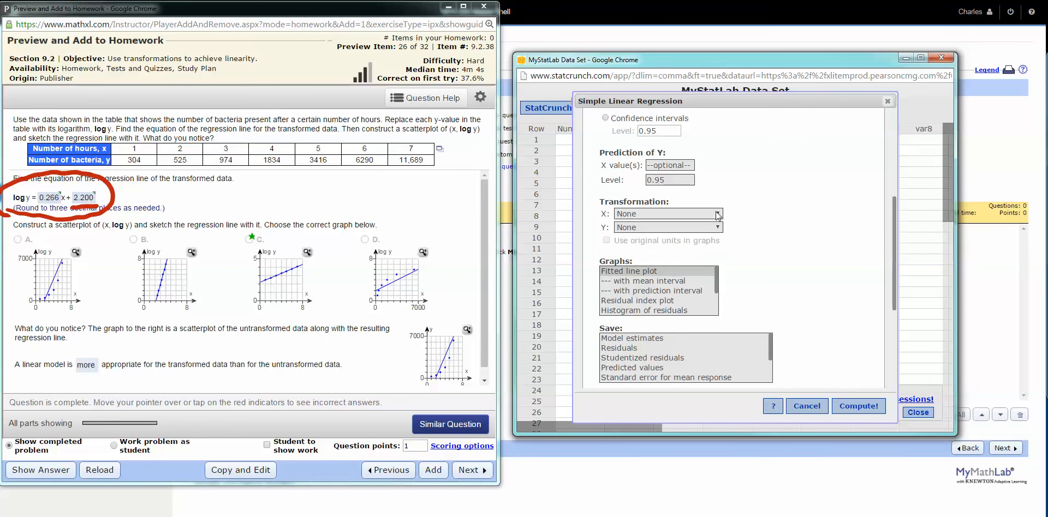
{"action": "left_click", "coordinate": [718, 214]}
{"action": "left_click", "coordinate": [717, 214]}
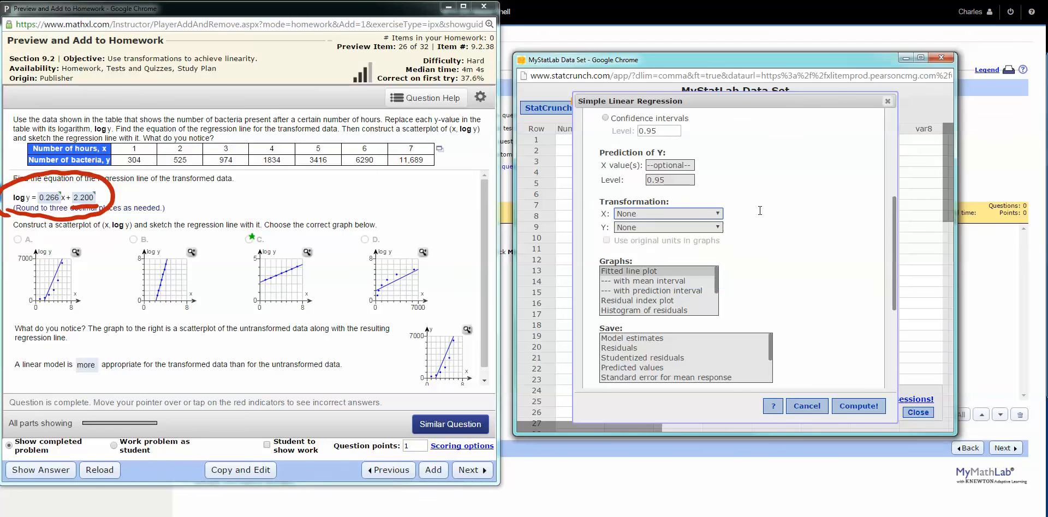
{"action": "left_click", "coordinate": [717, 227]}
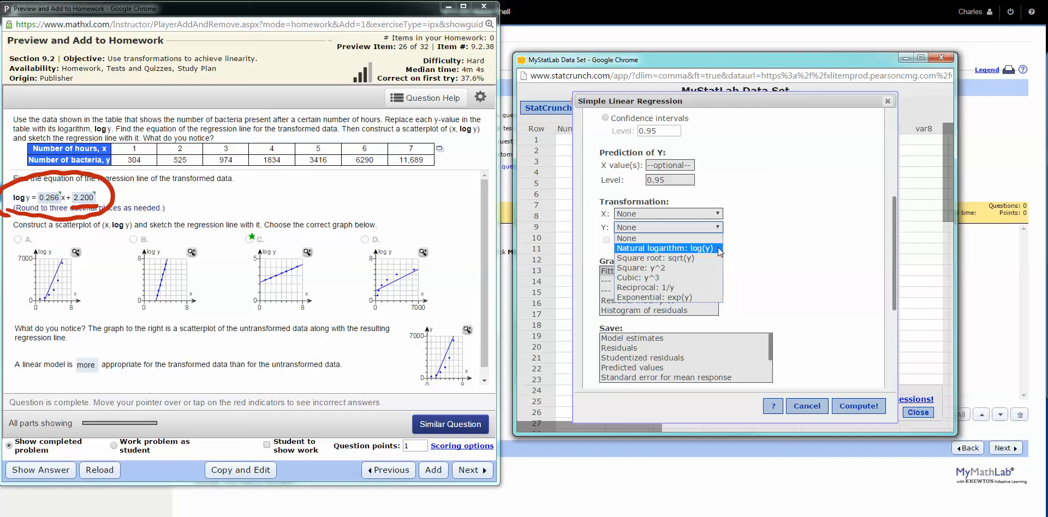
{"action": "left_click", "coordinate": [888, 100]}
{"action": "left_click", "coordinate": [888, 100]}
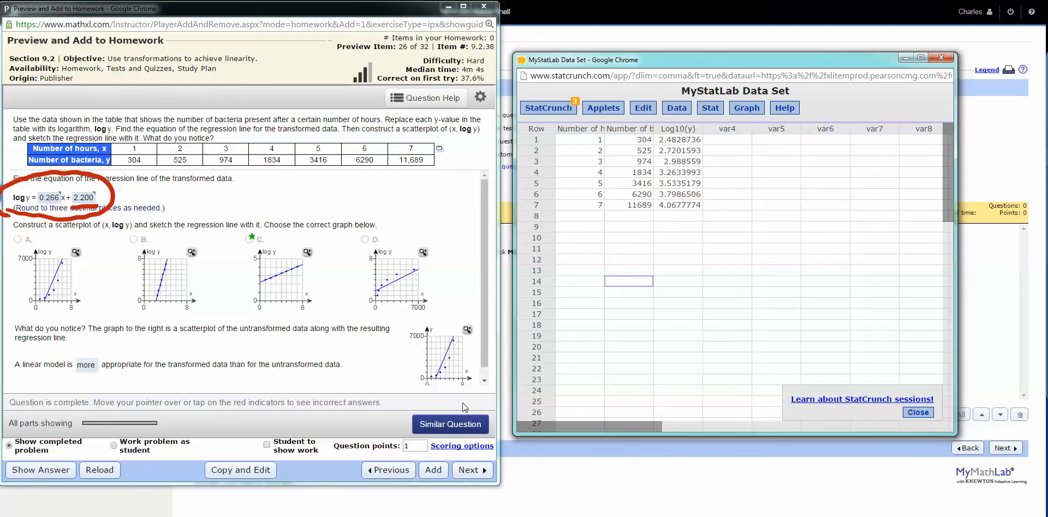
Generate a similar bacteria question, view its data table as comma-delimited text for copying, and close the text view
{"action": "left_click", "coordinate": [437, 426]}
{"action": "left_click", "coordinate": [437, 427]}
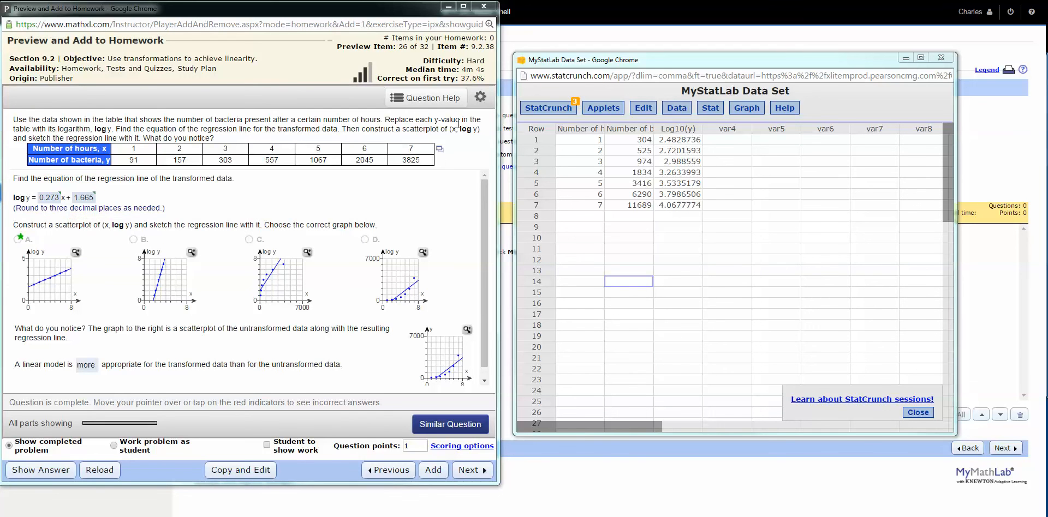
{"action": "left_click", "coordinate": [439, 148]}
{"action": "left_click", "coordinate": [428, 183]}
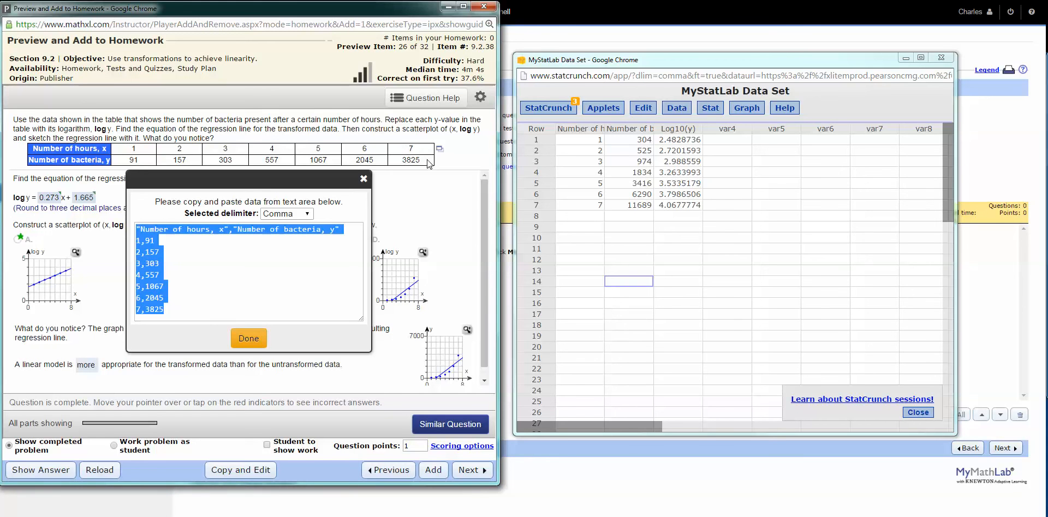
{"action": "left_click", "coordinate": [364, 181]}
Advance to preview item 28 and open its x and y data table in StatCrunch beside the question
{"action": "left_click", "coordinate": [461, 478]}
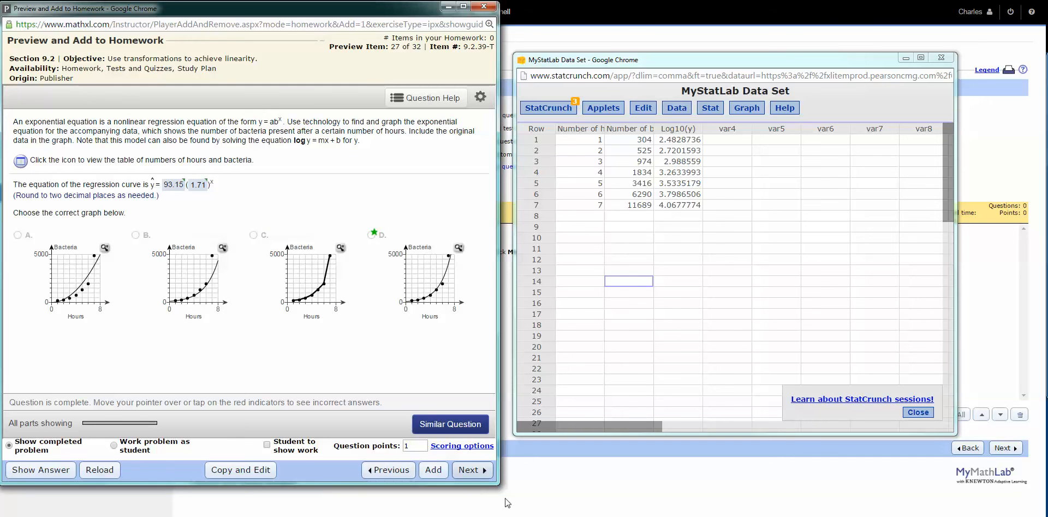
{"action": "left_click", "coordinate": [476, 476]}
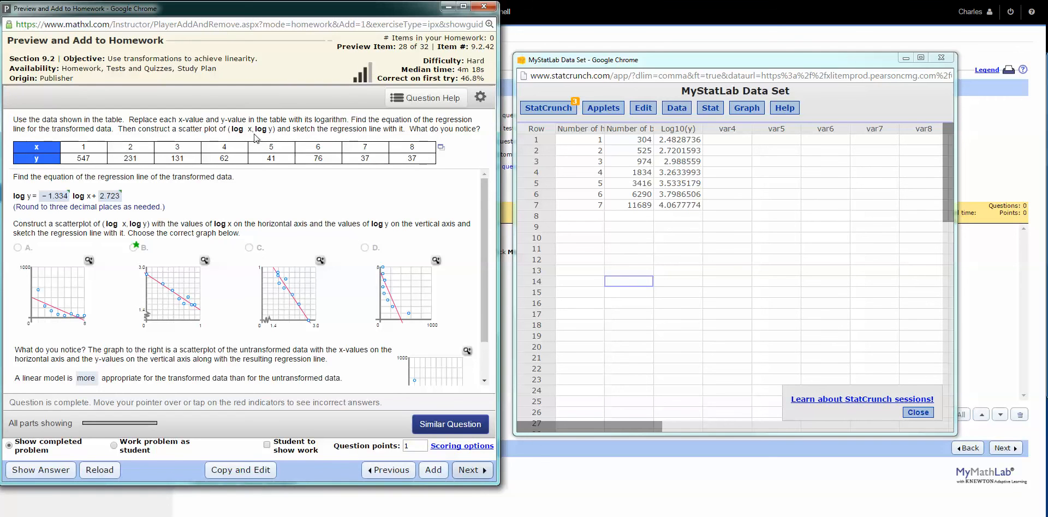
{"action": "left_click", "coordinate": [441, 147]}
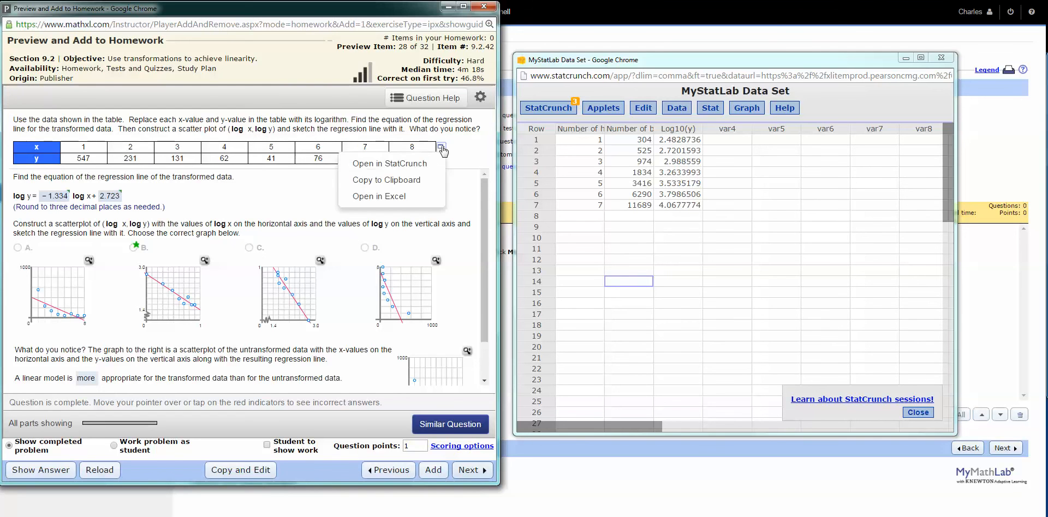
{"action": "left_click", "coordinate": [412, 165]}
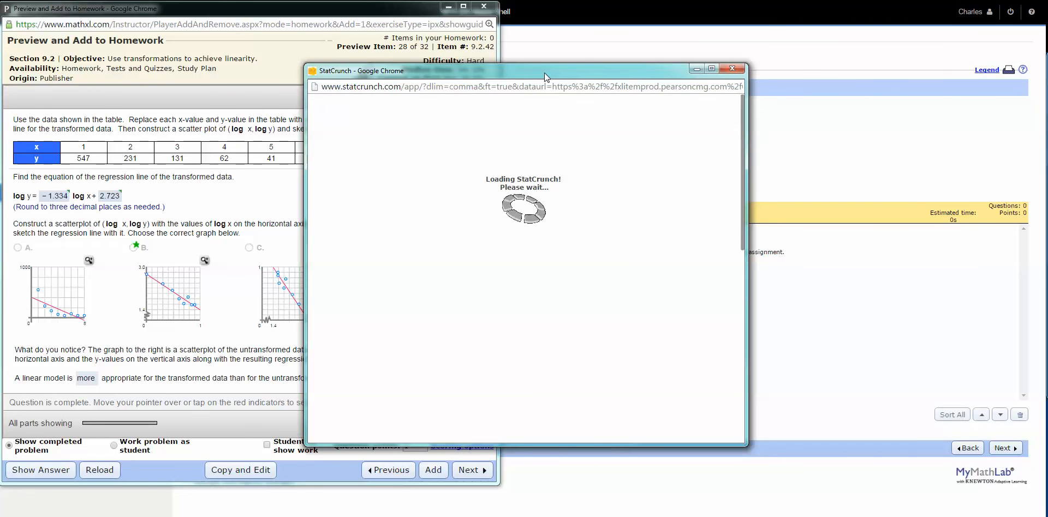
{"action": "left_click_drag", "start_coordinate": [544, 74], "coordinate": [748, 42]}
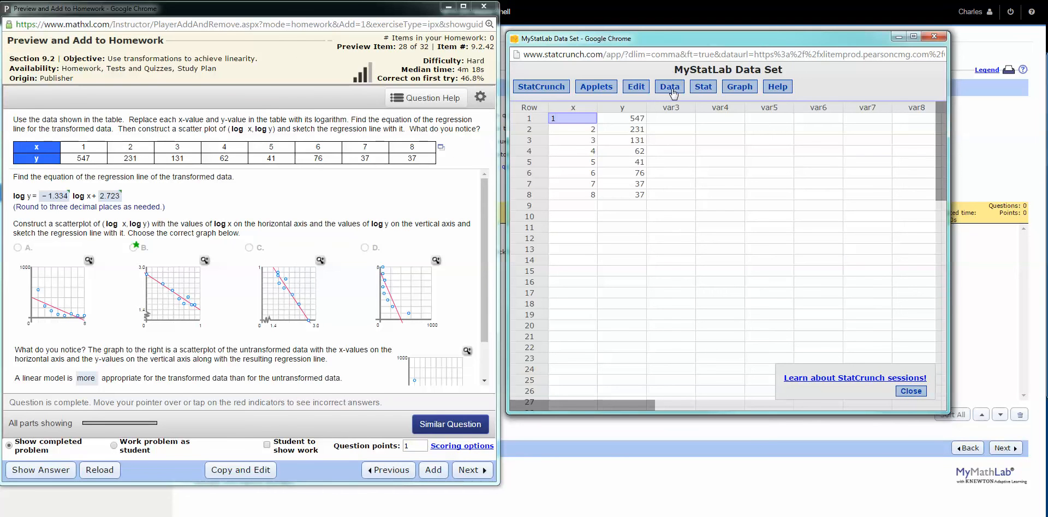
Set up a simple linear regression with x as the X variable and y as the Y variable
{"action": "left_click", "coordinate": [708, 90]}
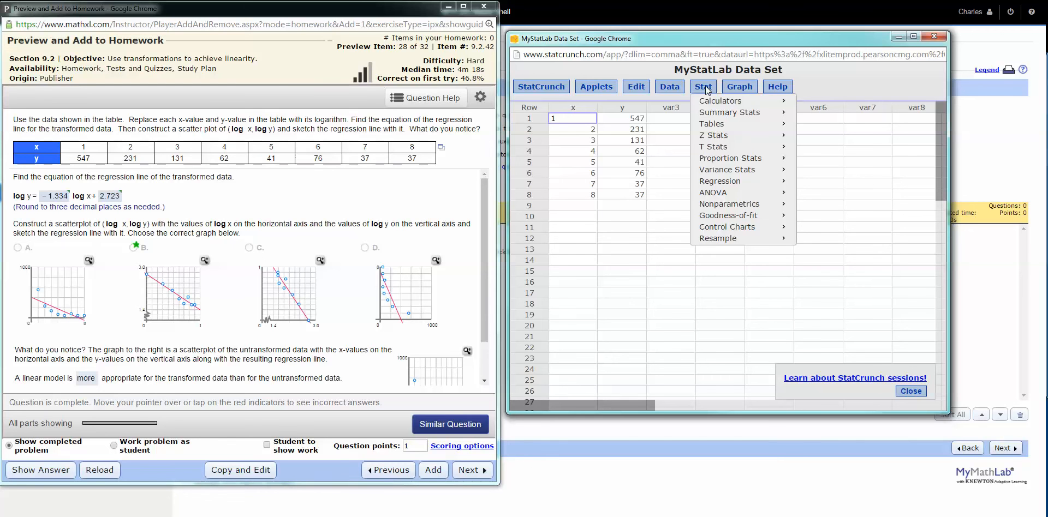
{"action": "mouse_move", "coordinate": [715, 187]}
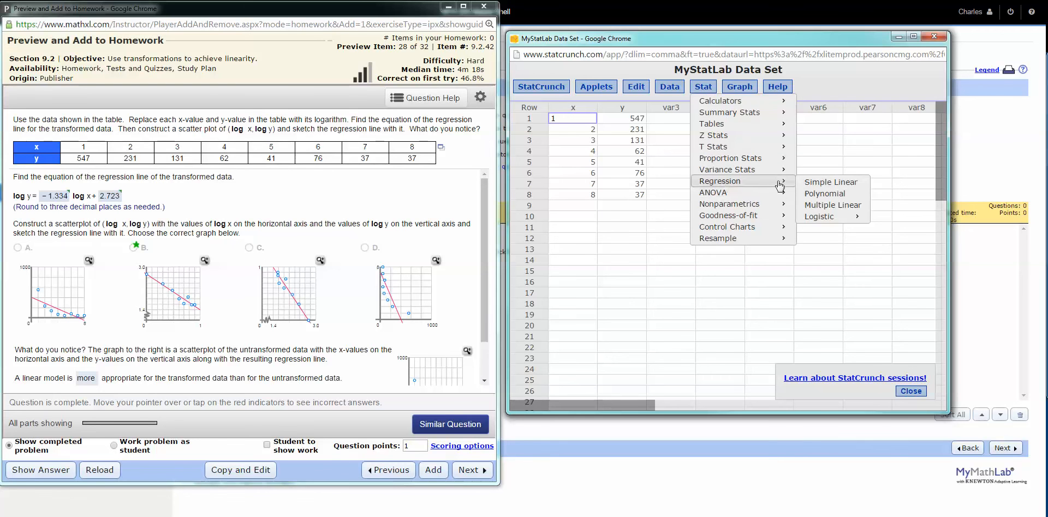
{"action": "left_click", "coordinate": [821, 183]}
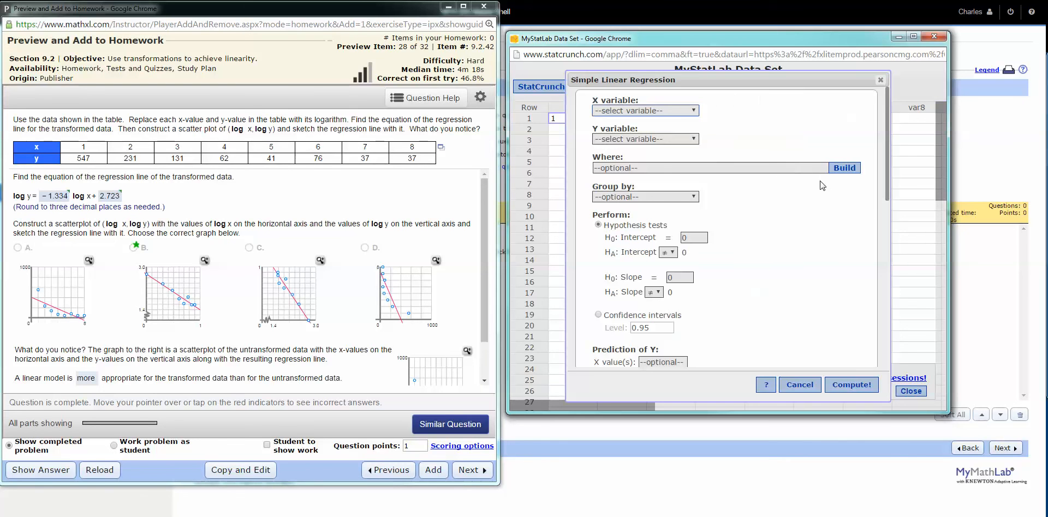
{"action": "left_click", "coordinate": [677, 111]}
{"action": "left_click", "coordinate": [663, 130]}
{"action": "left_click", "coordinate": [661, 140]}
{"action": "left_click", "coordinate": [655, 168]}
{"action": "scroll", "coordinate": [709, 229], "scroll_direction": "down", "scroll_amount": 4}
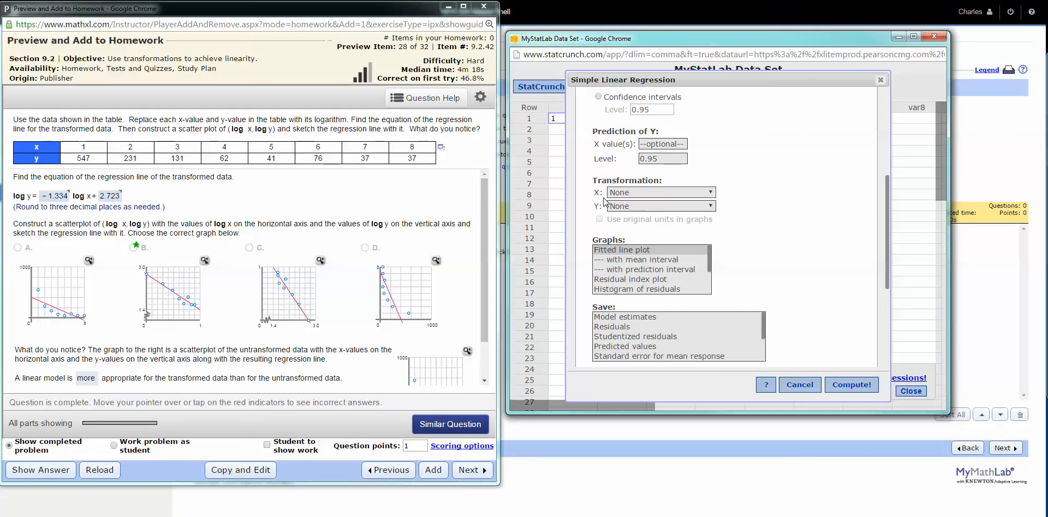
Apply the natural logarithm transformation to both X and Y, and compute the regression
{"action": "left_click", "coordinate": [712, 194]}
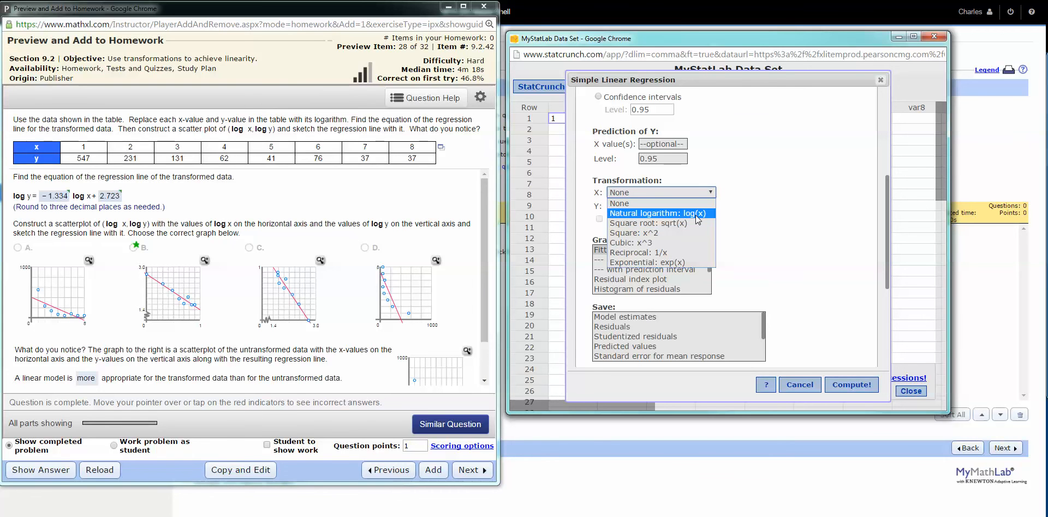
{"action": "left_click", "coordinate": [695, 215]}
{"action": "left_click", "coordinate": [693, 207]}
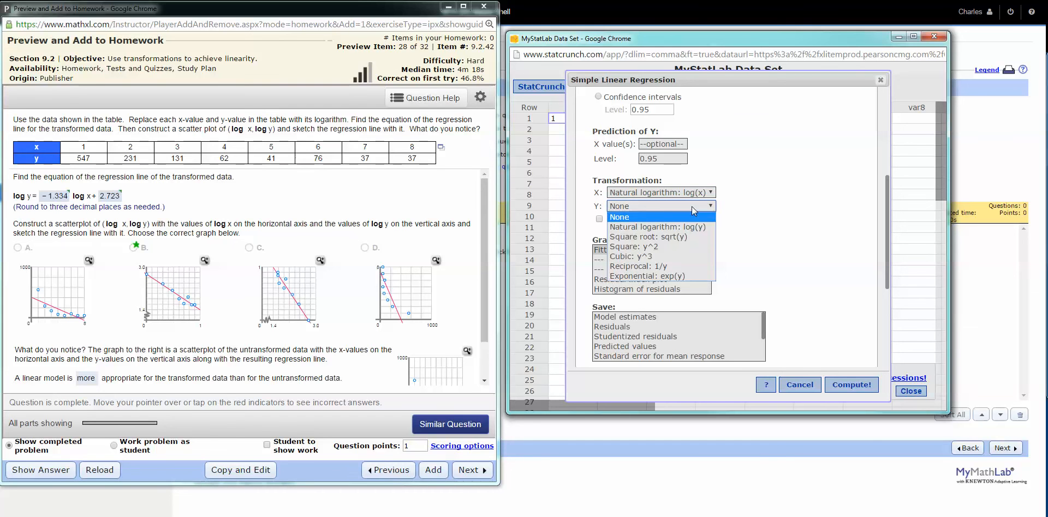
{"action": "left_click", "coordinate": [692, 227]}
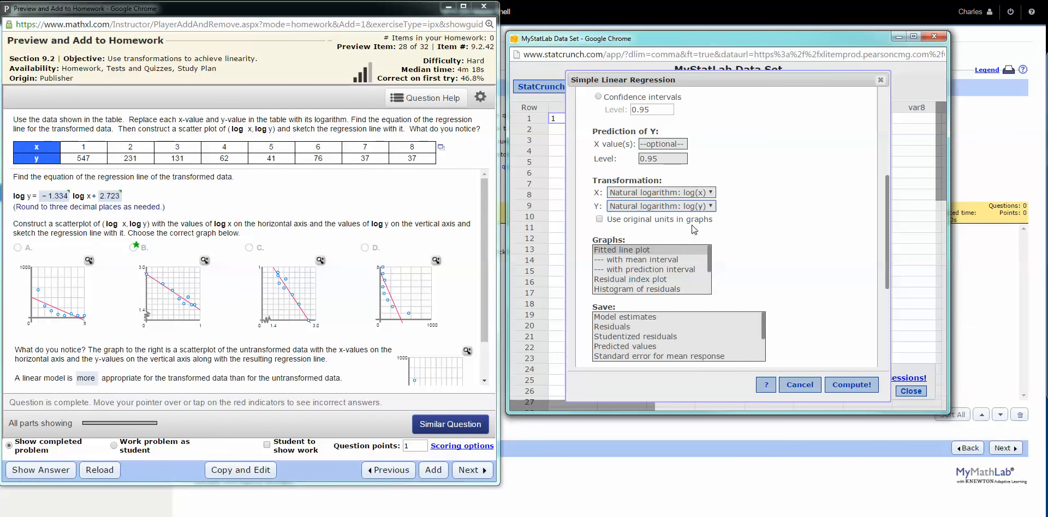
{"action": "left_click", "coordinate": [851, 385]}
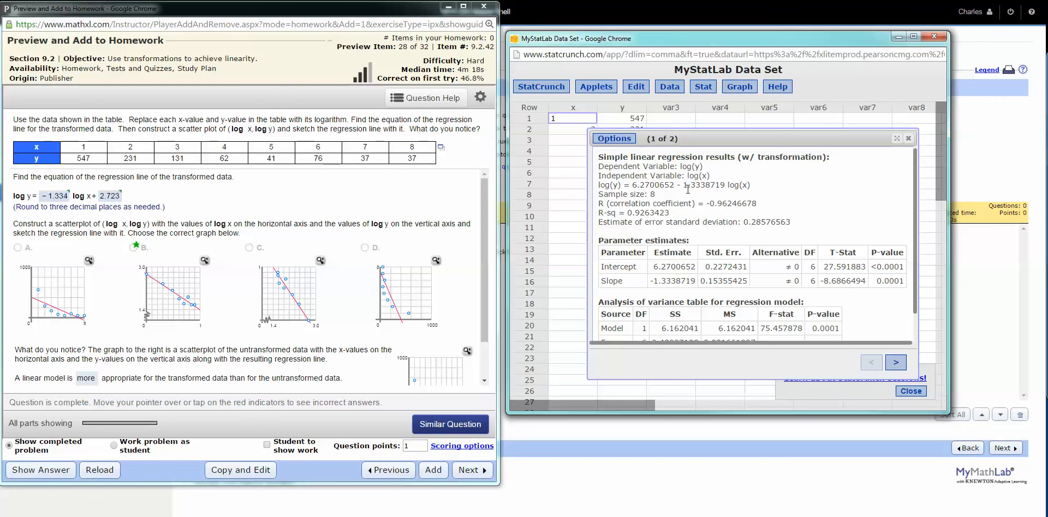
Compare the slope and intercept of the log(y) regression equation with the question's given answer, marking the matching answer values
{"action": "left_click_drag", "start_coordinate": [678, 185], "coordinate": [725, 188]}
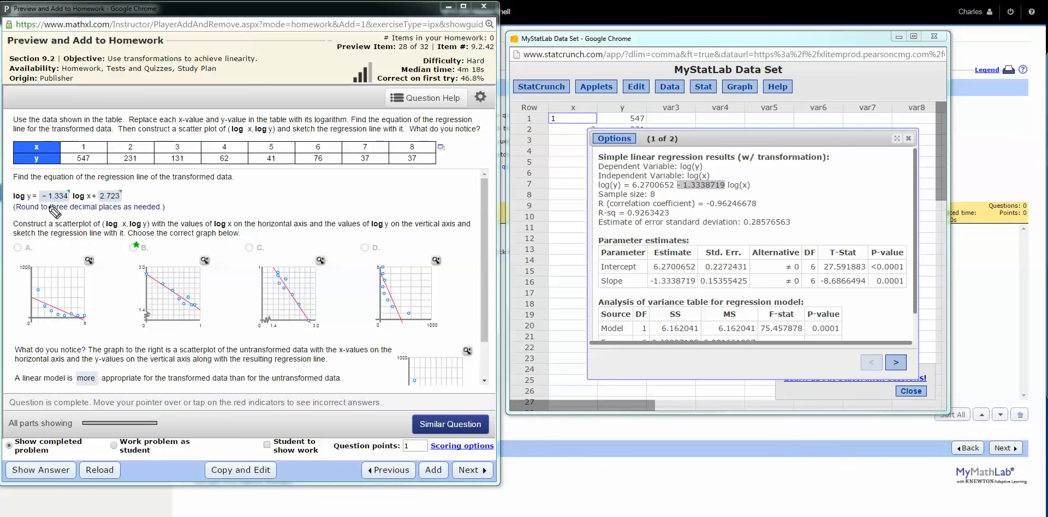
{"action": "left_click_drag", "start_coordinate": [37, 205], "coordinate": [76, 201]}
{"action": "left_click_drag", "start_coordinate": [632, 186], "coordinate": [676, 187]}
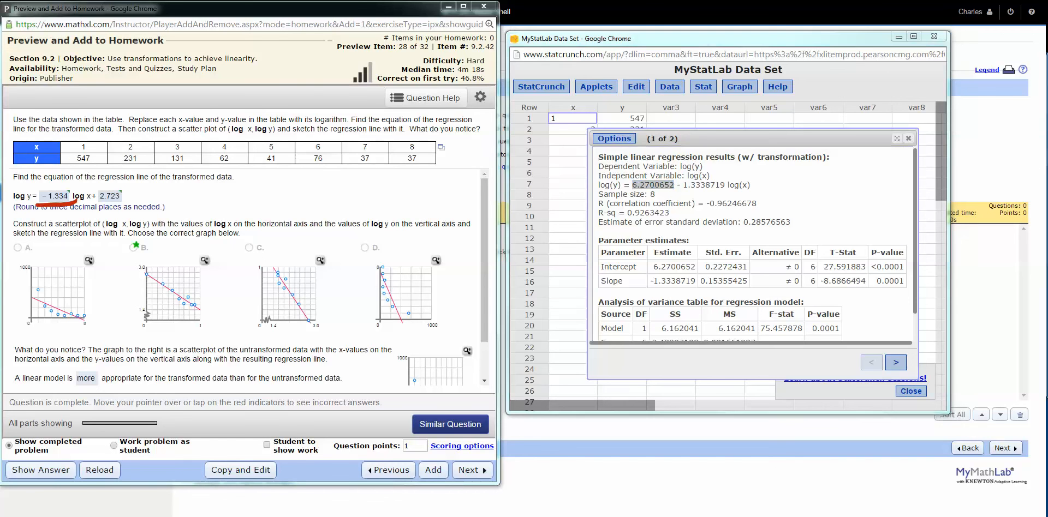
{"action": "mouse_move", "coordinate": [117, 208]}
{"action": "left_mouse_down"}
{"action": "mouse_move", "coordinate": [140, 200]}
{"action": "mouse_move", "coordinate": [137, 185]}
{"action": "mouse_move", "coordinate": [96, 196]}
{"action": "mouse_move", "coordinate": [99, 211]}
{"action": "left_mouse_up"}
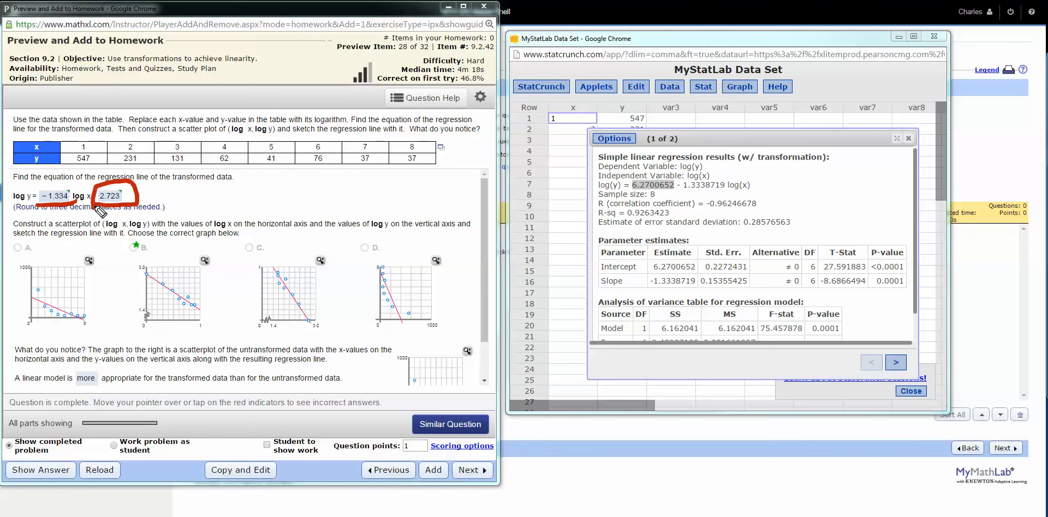